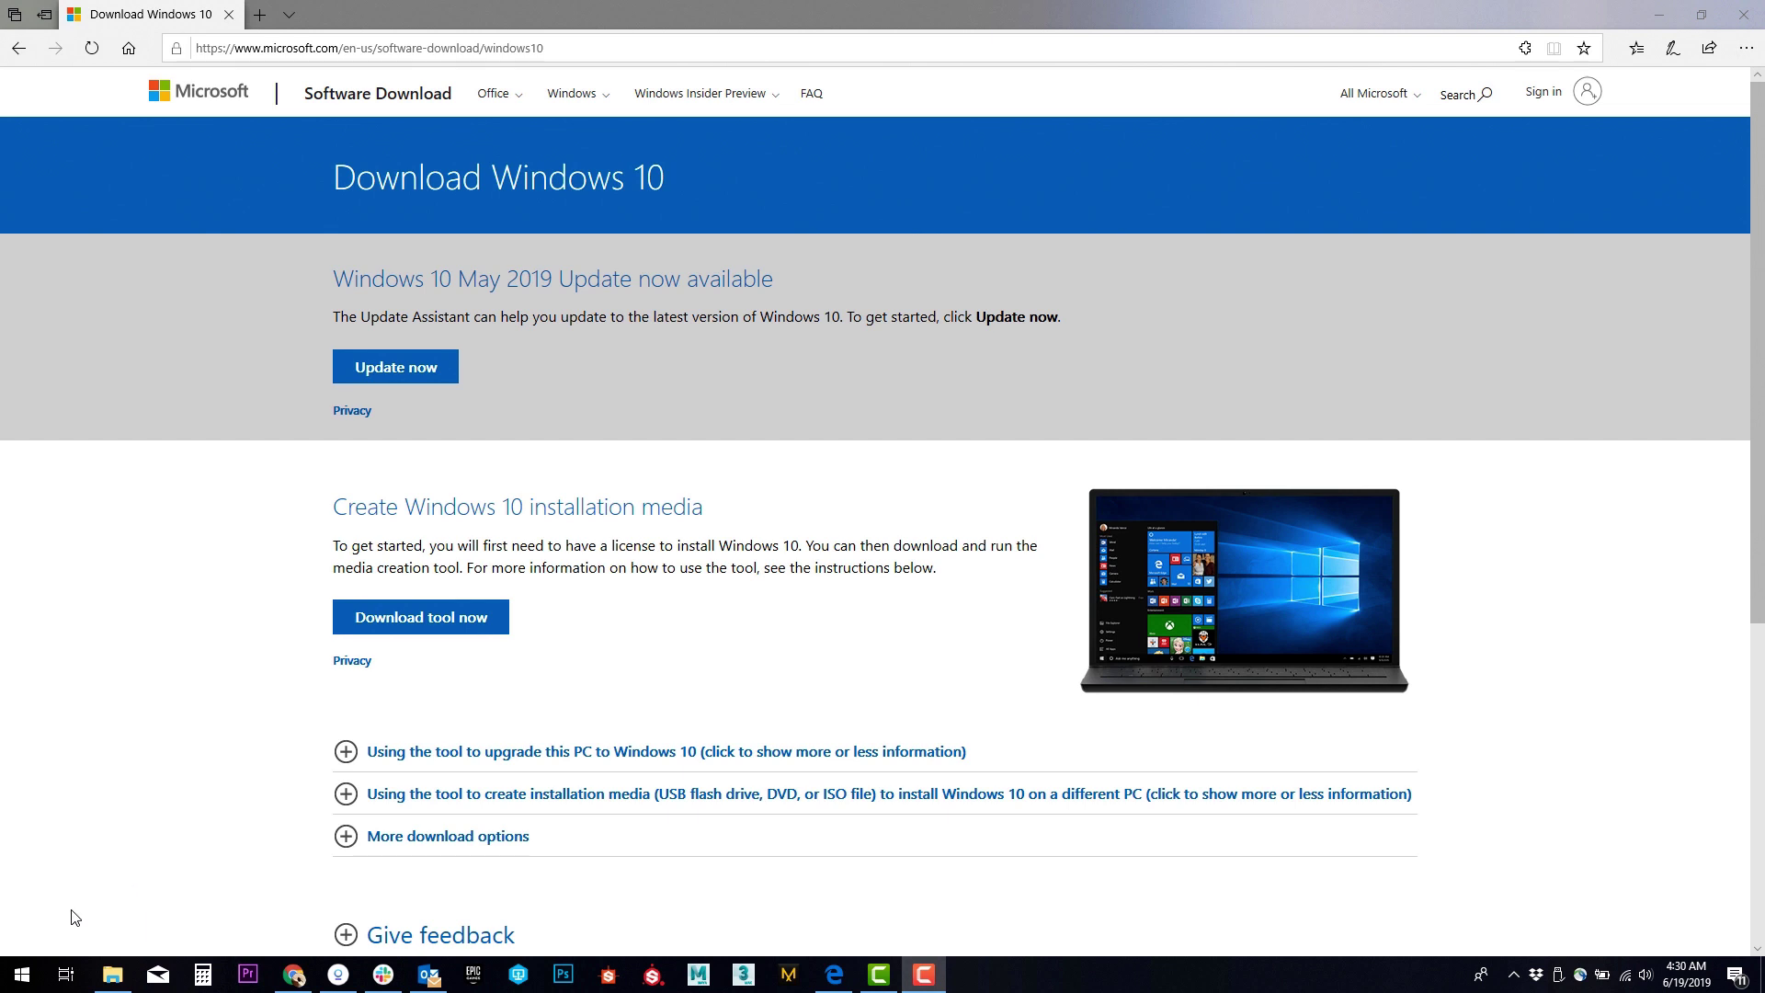
- Run winver from the Run dialog to show Windows Version 1809, OS Build 17763.503
left_click(22, 975)
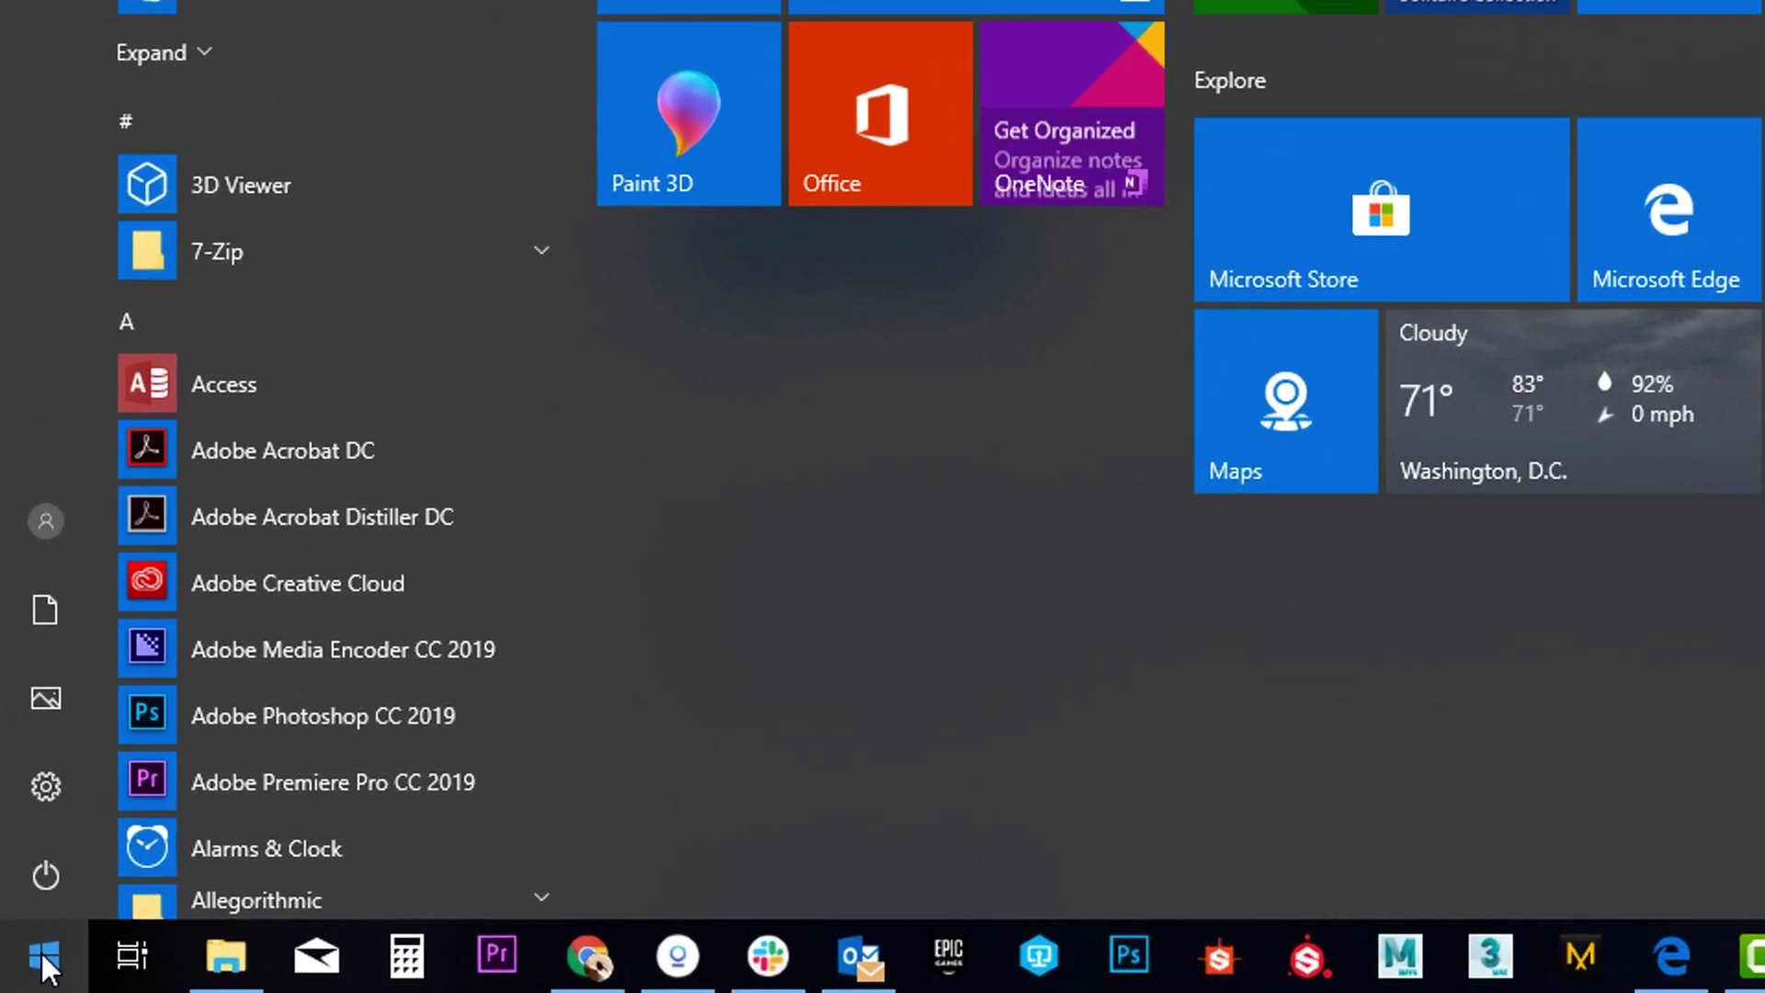
type("run")
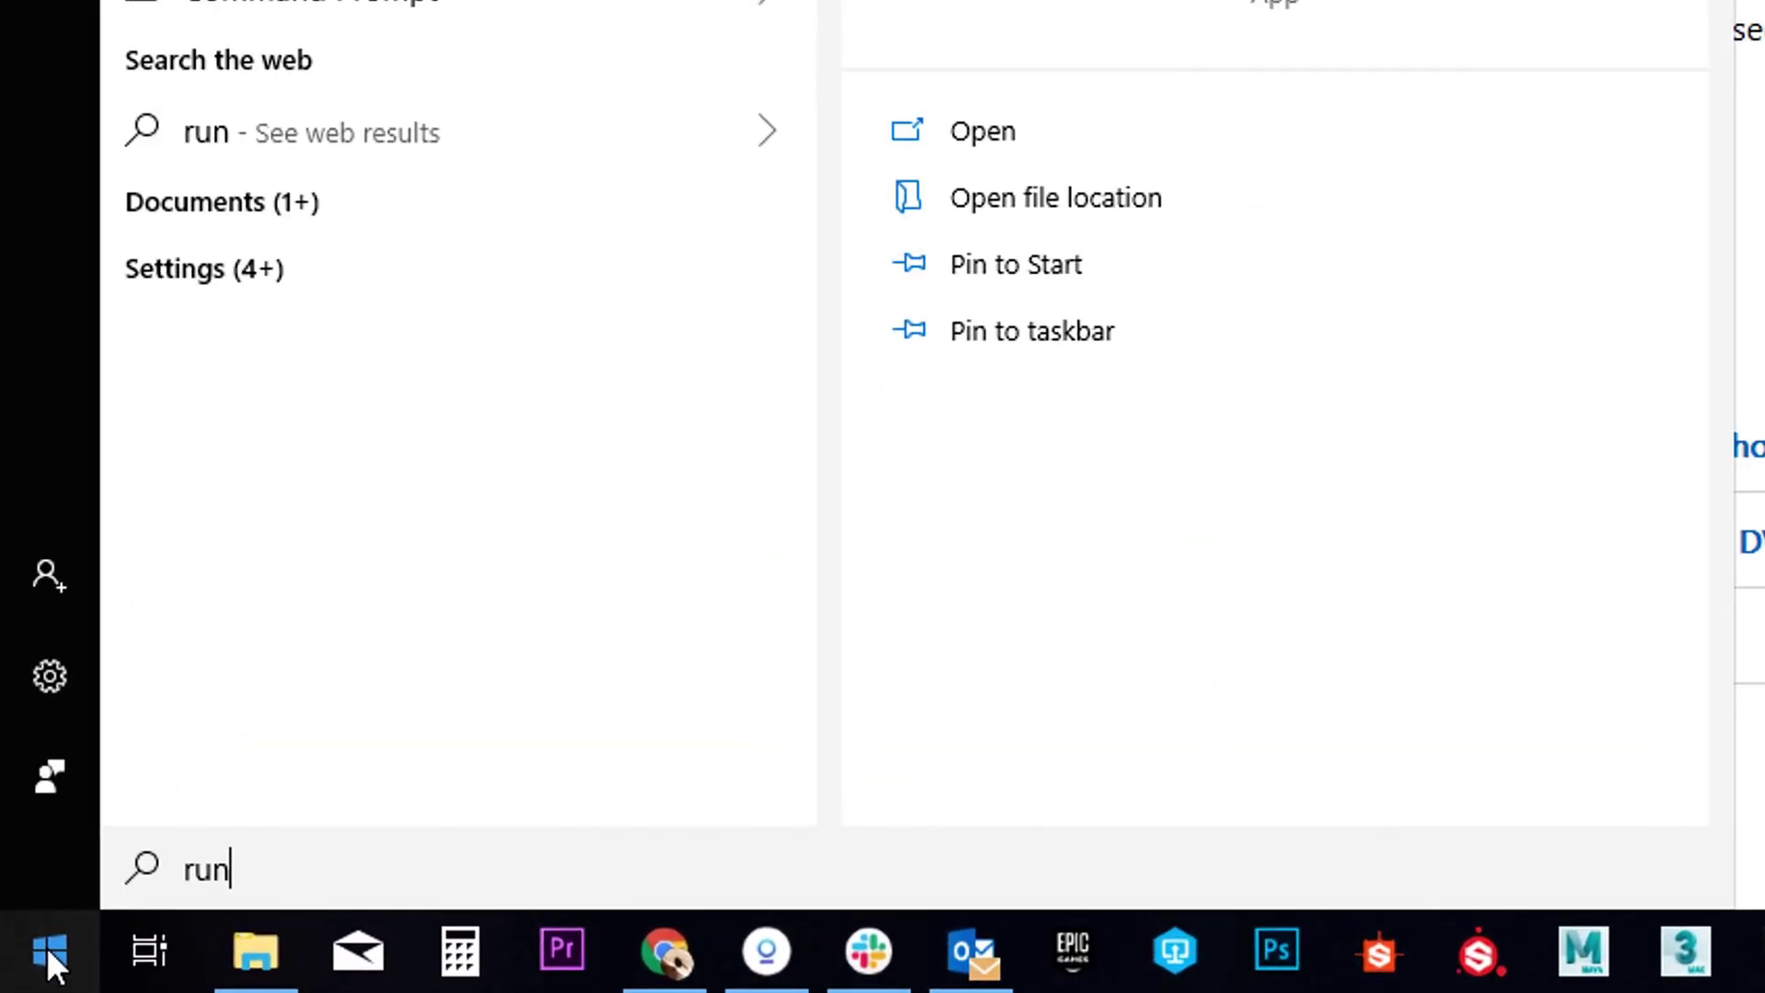
key("Return")
type("winver")
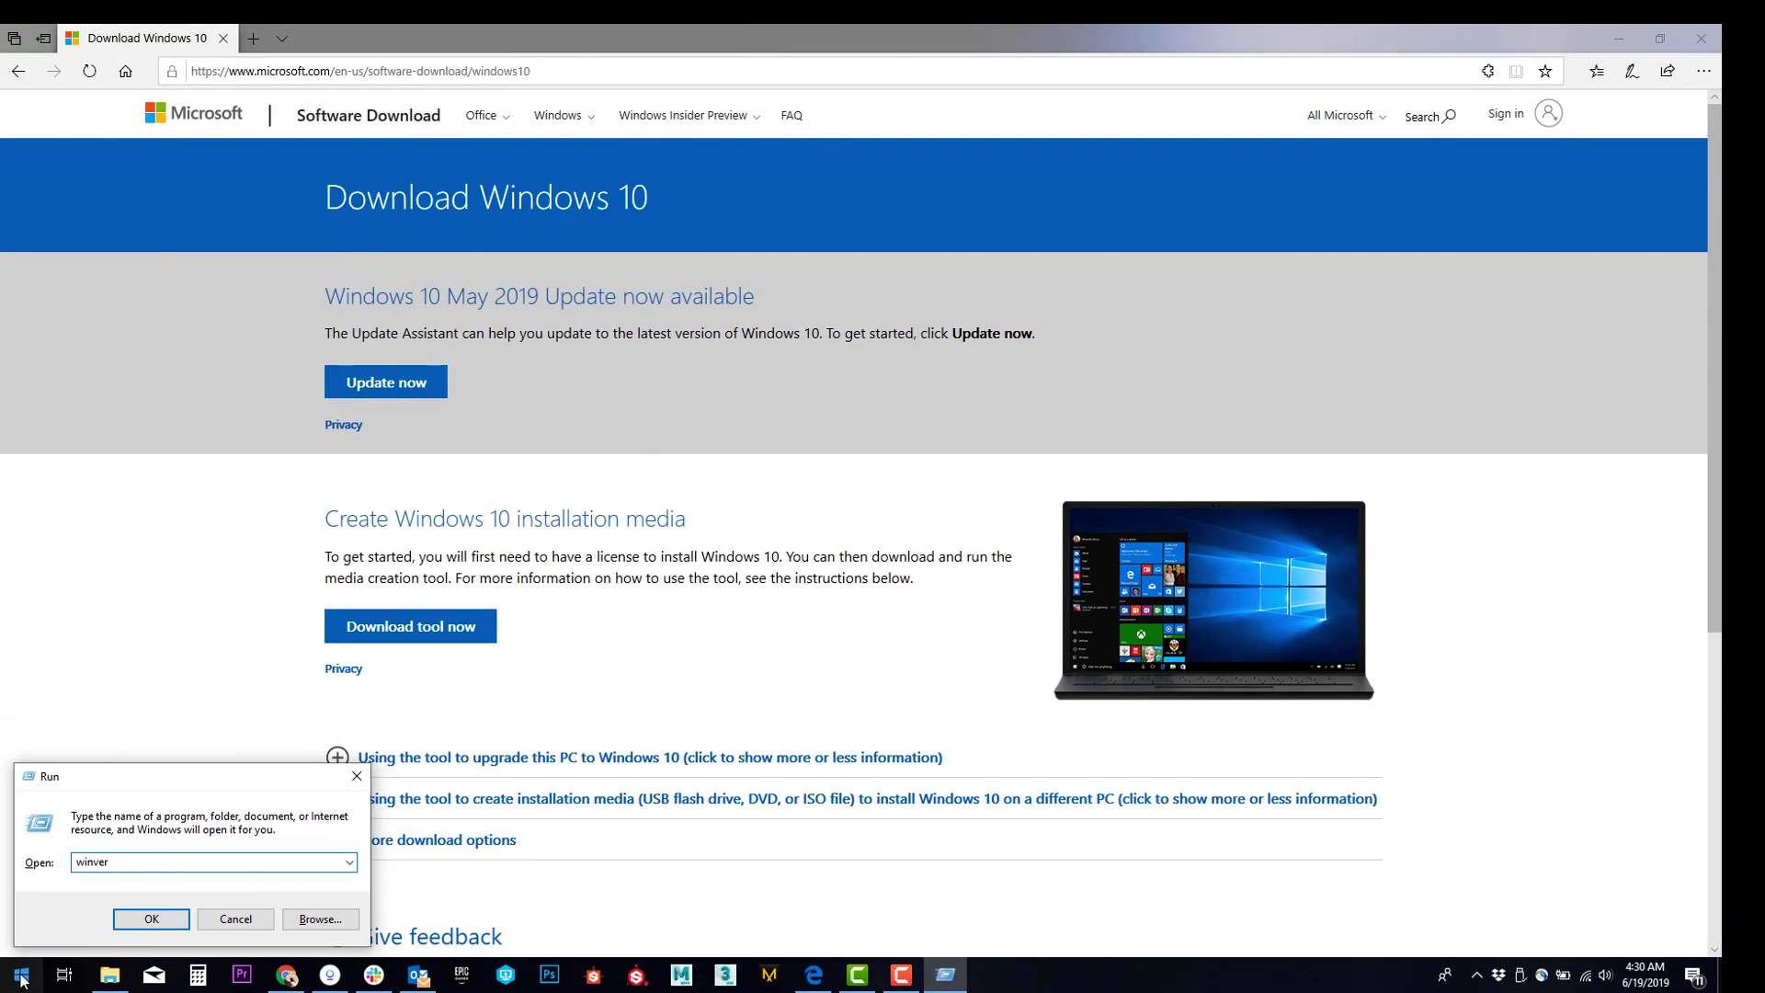
key("Return")
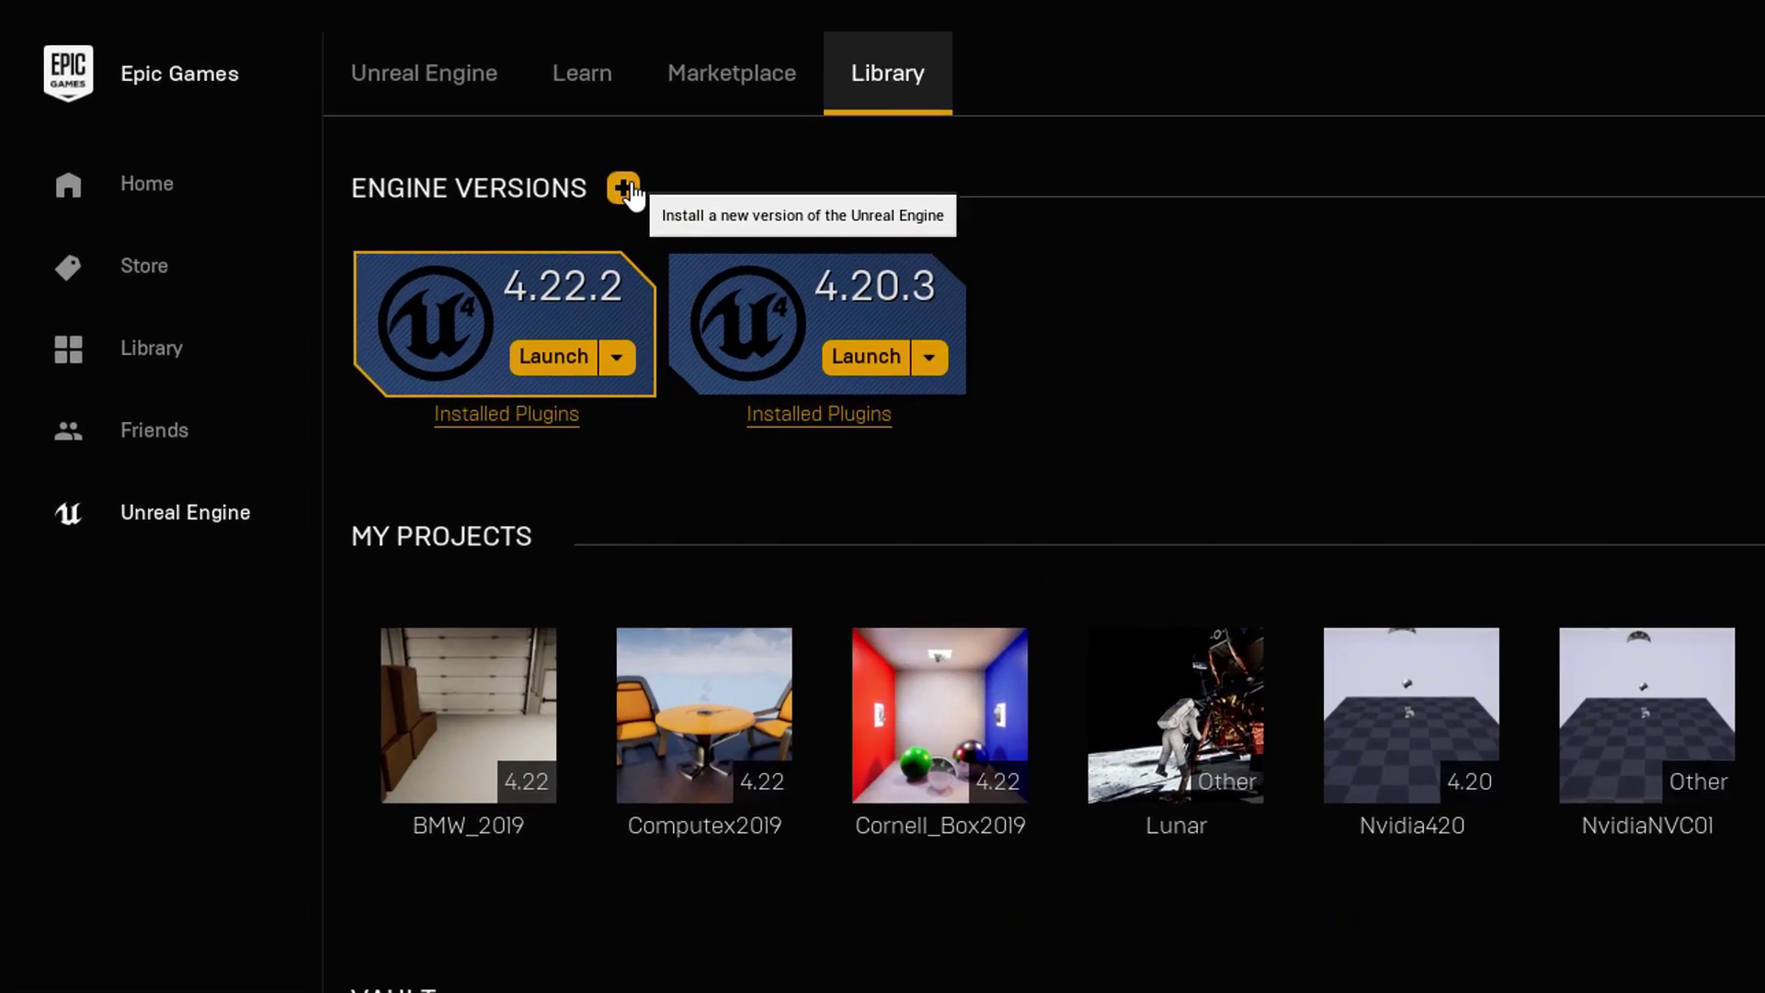
- Add Unreal Engine 4.21.2 as another engine version to install in the Library
left_click(627, 191)
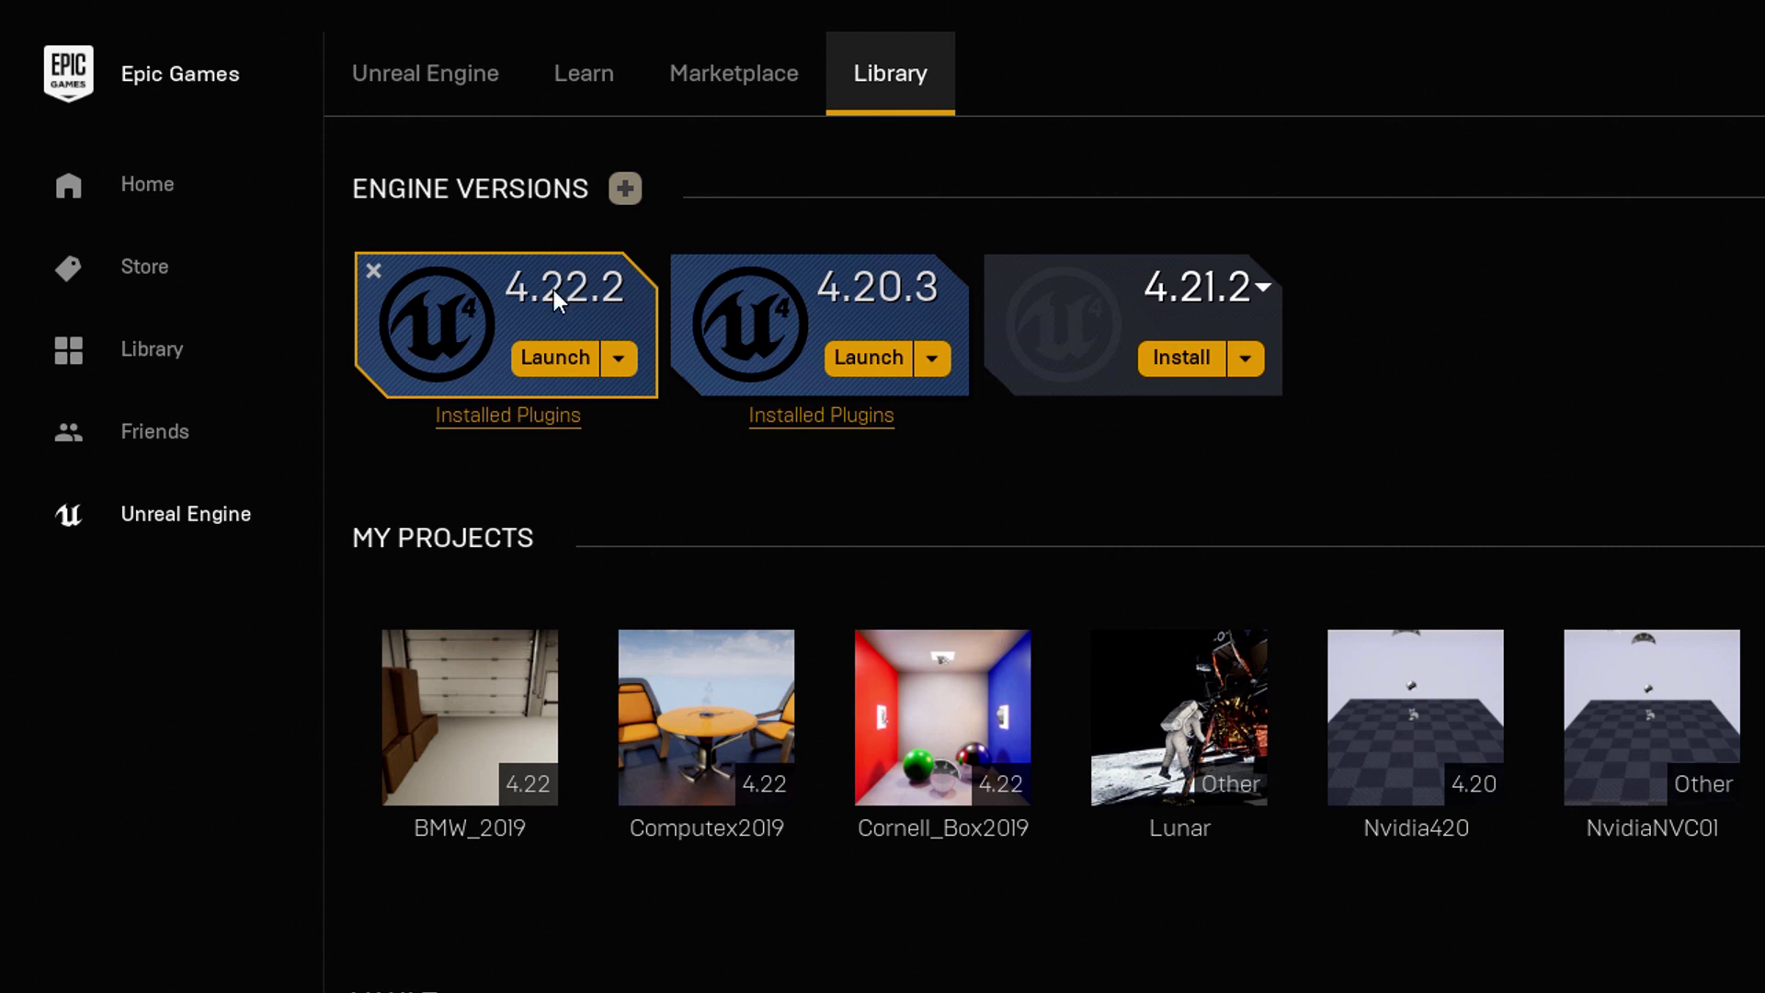
left_click(1257, 287)
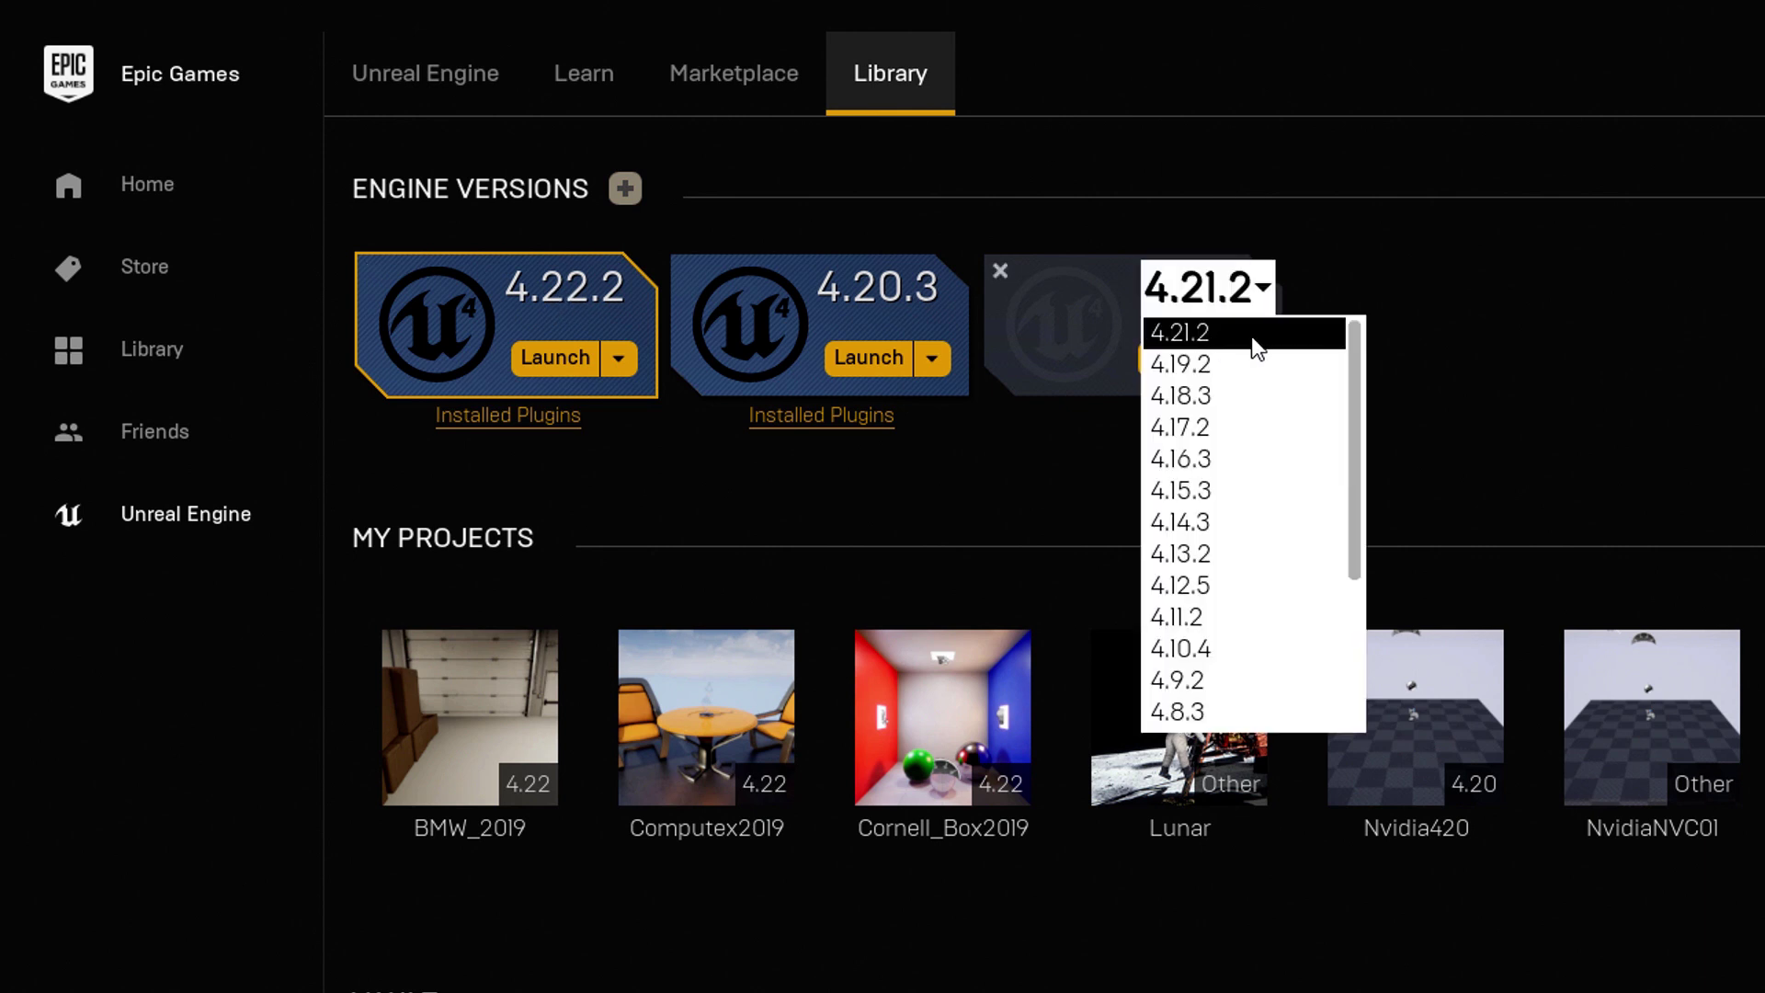
left_click(1193, 290)
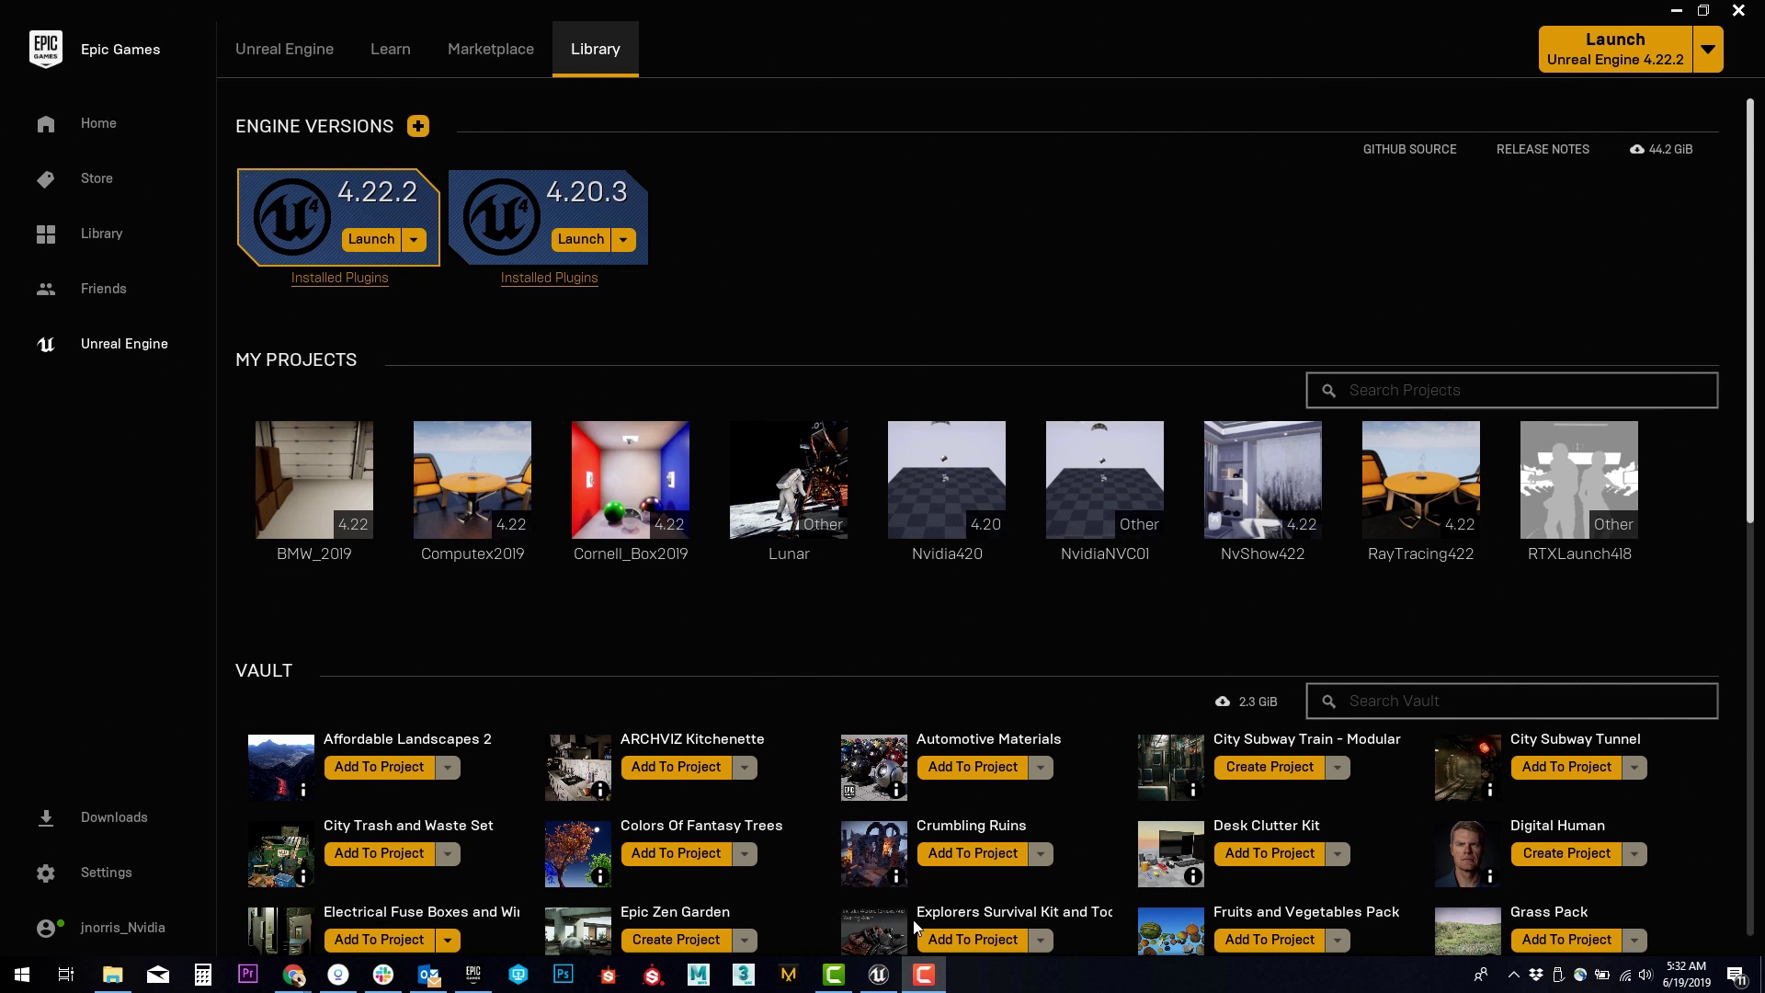
- Open Project Settings for the Computex2019_ModernChina project in the Unreal Editor
left_click(878, 974)
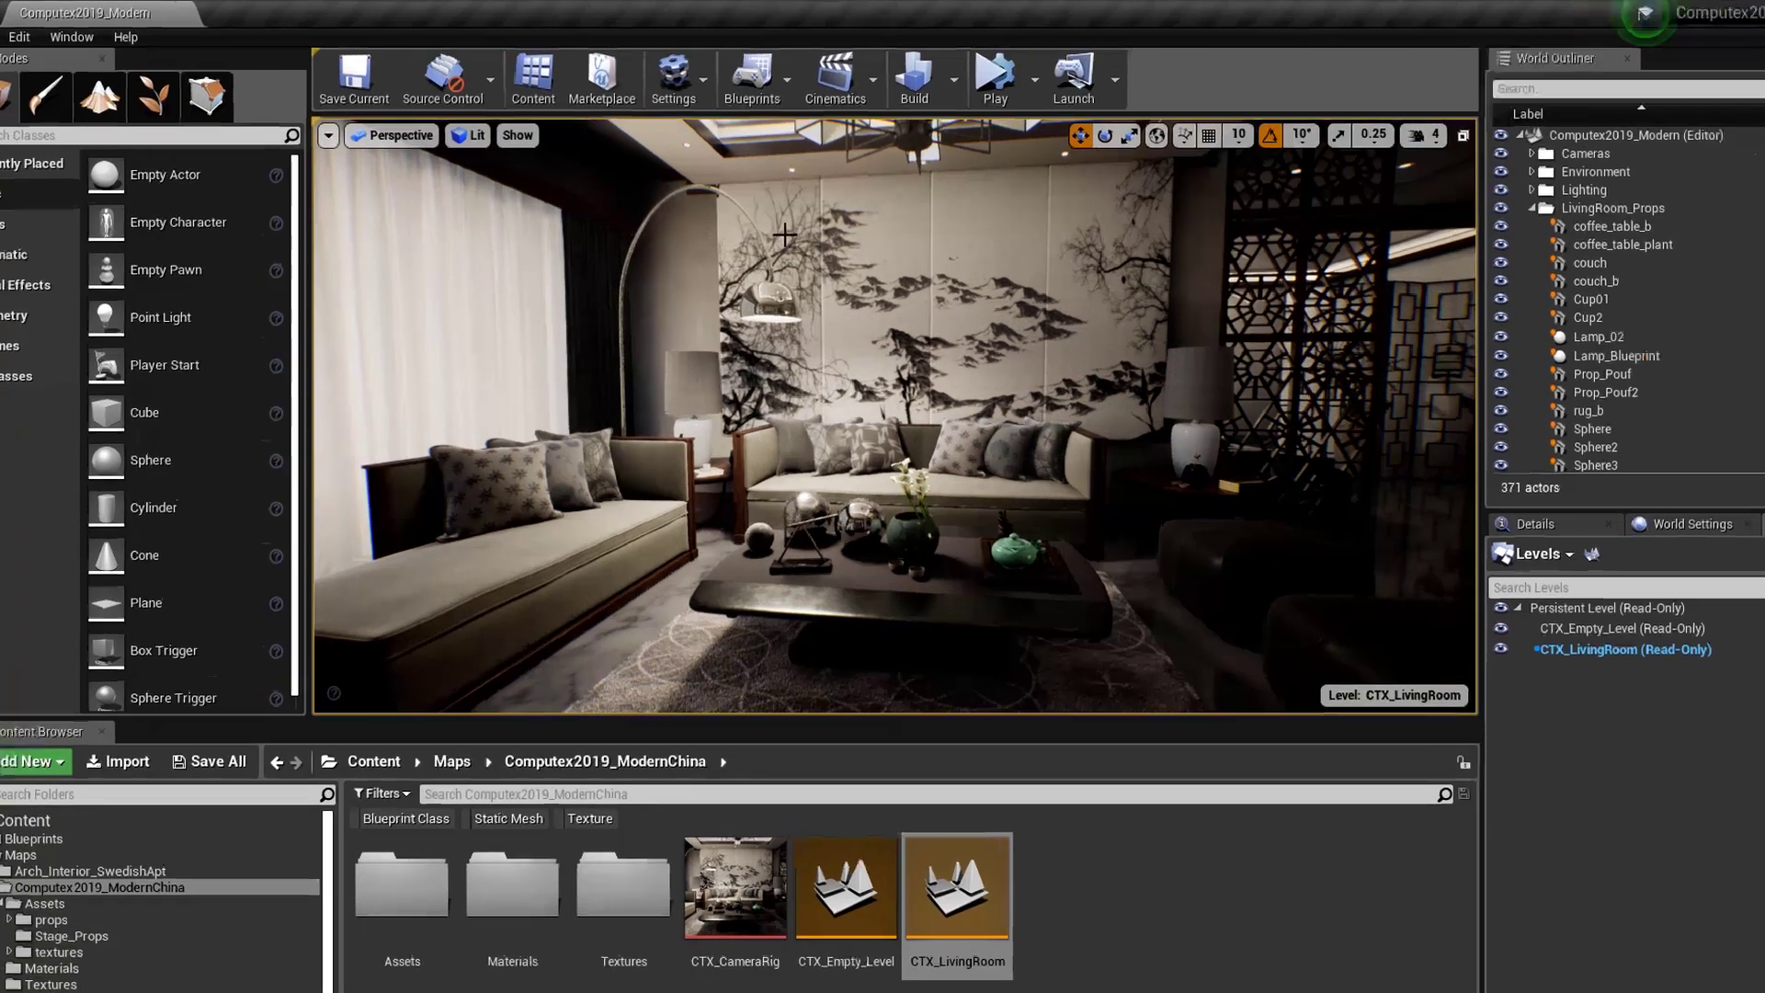
left_click(673, 78)
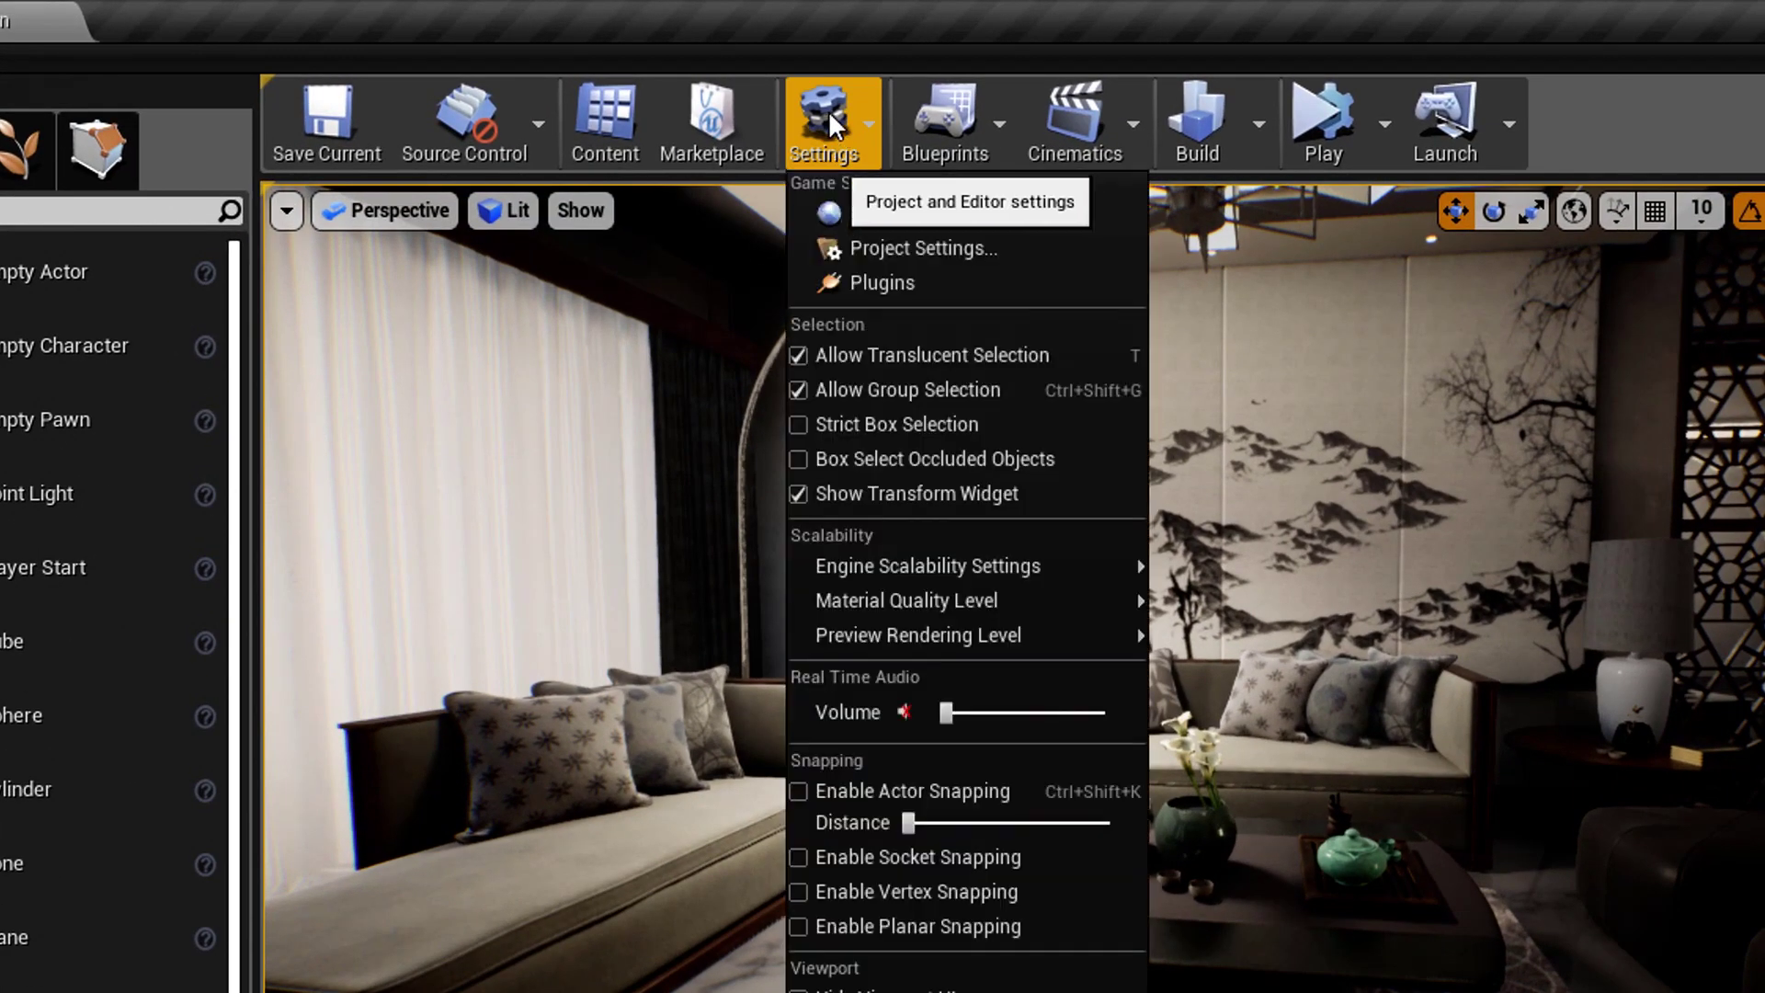
left_click(906, 246)
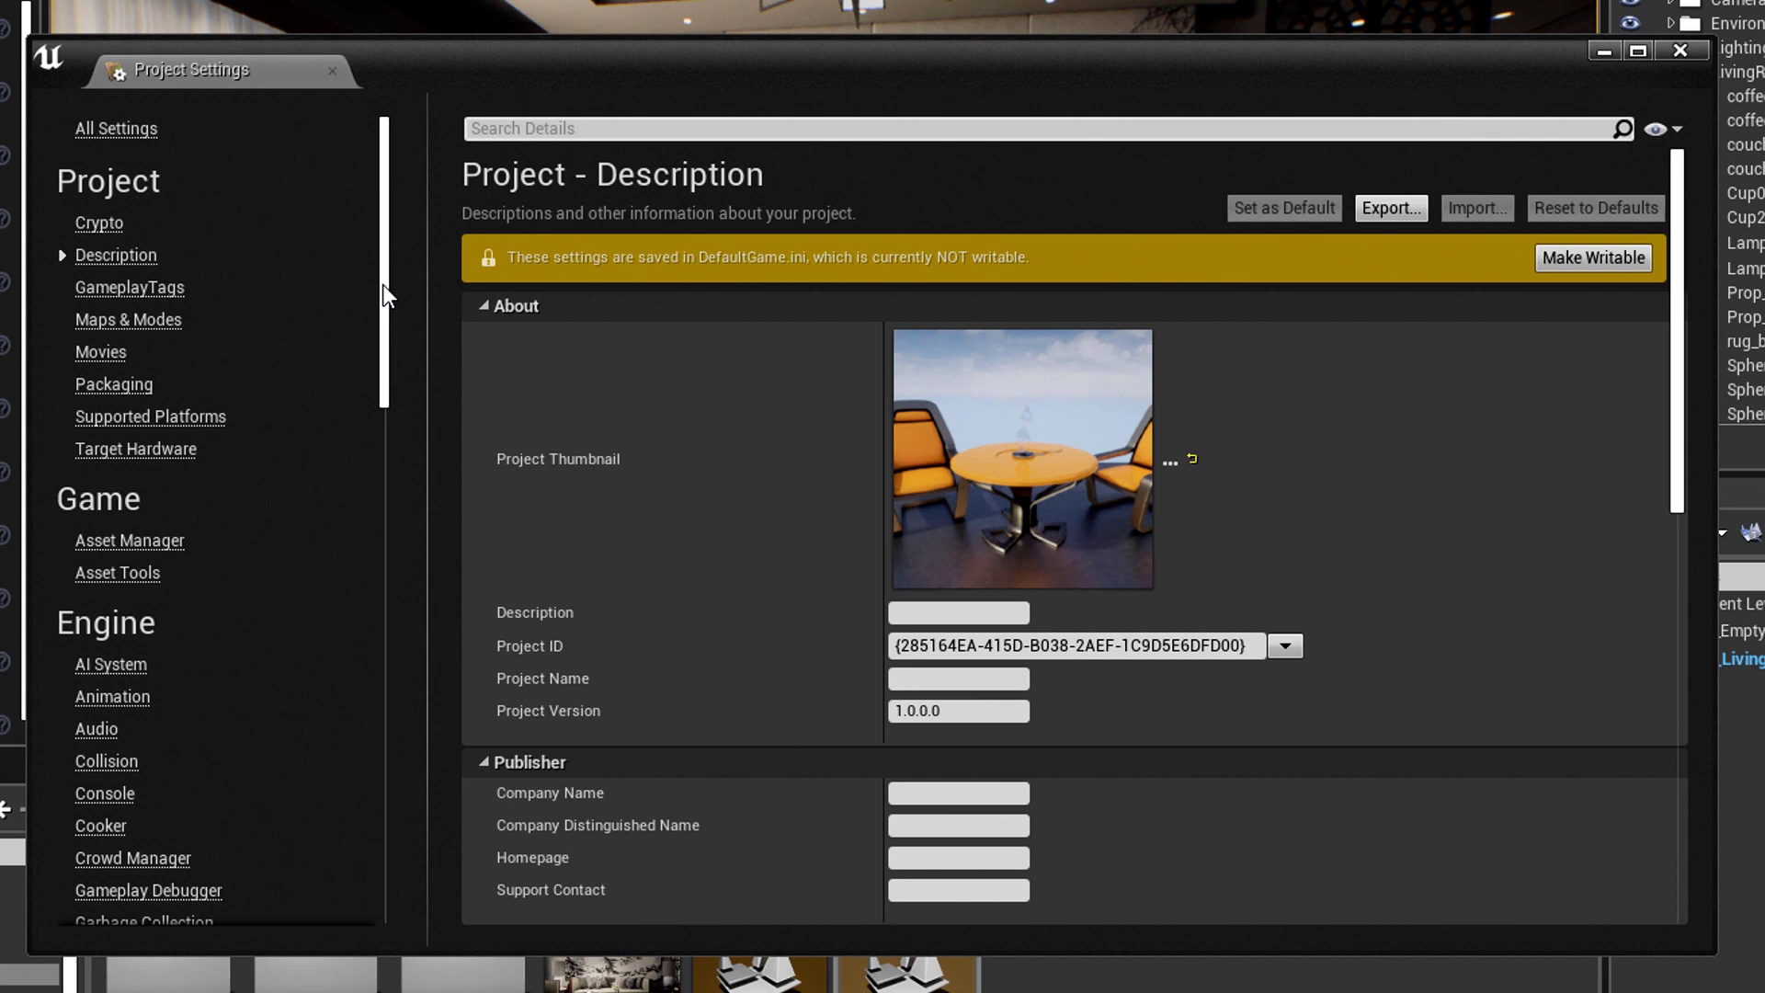
left_click_drag(382, 284, 399, 737)
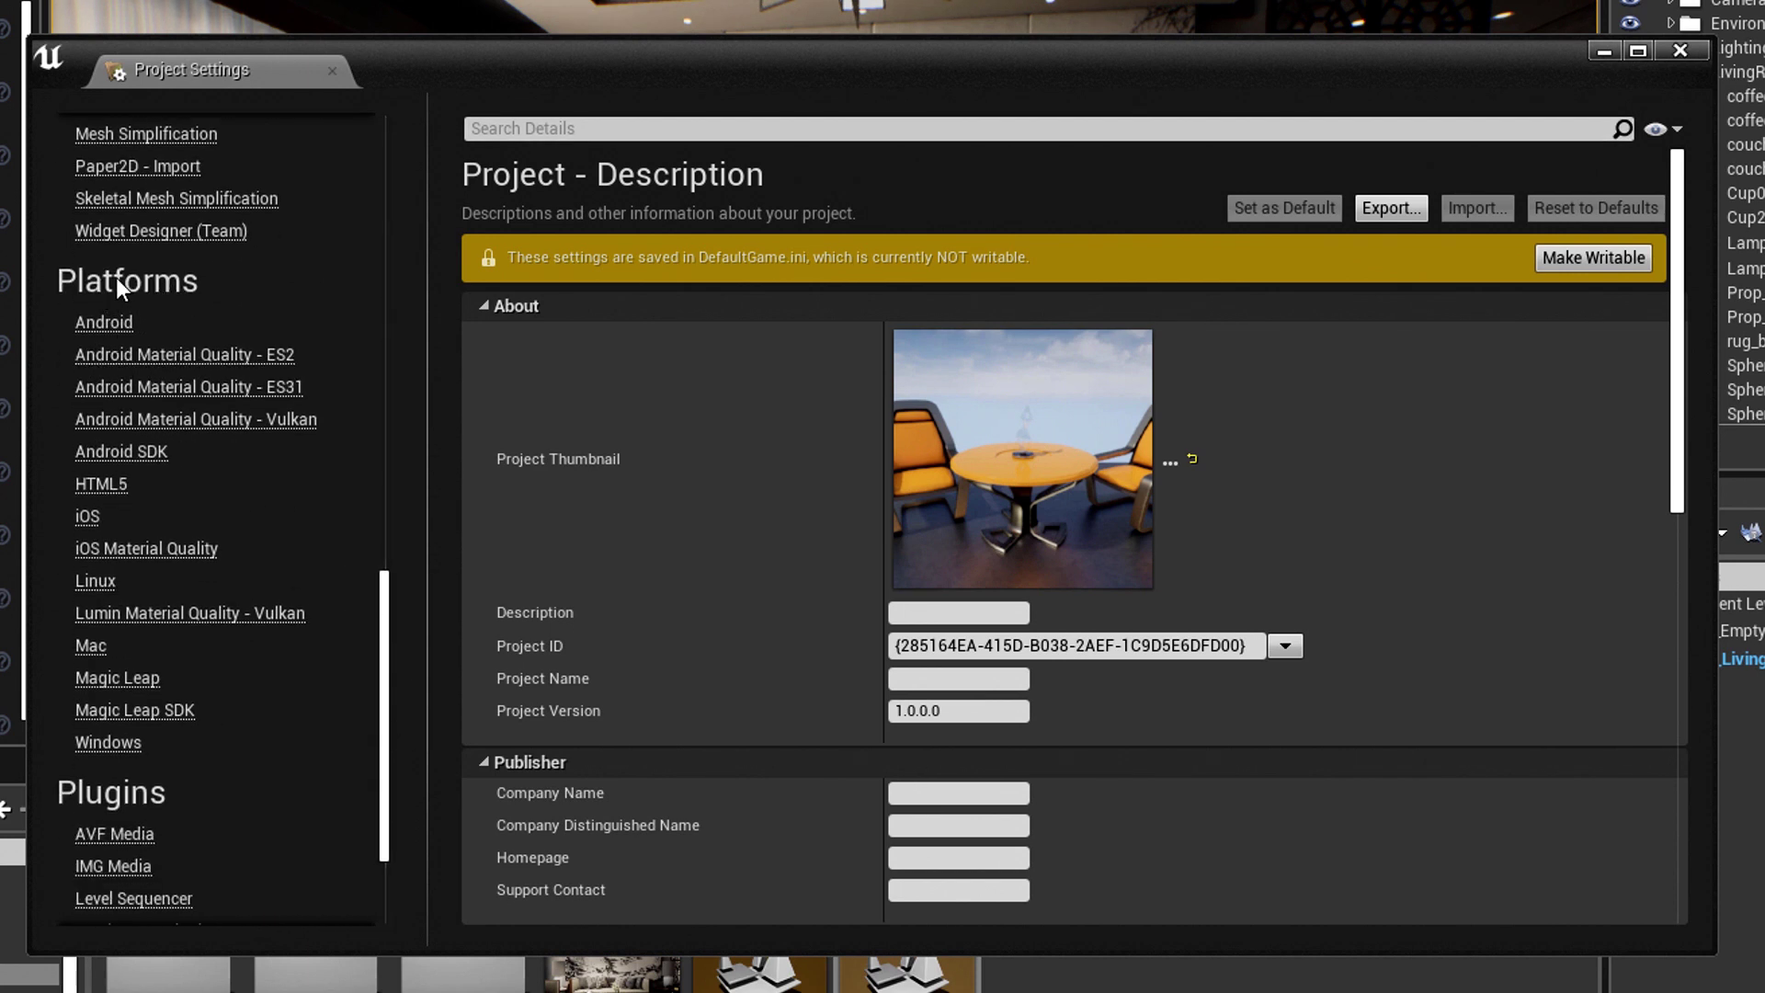
- Set the Windows platform's Default RHI to DirectX 12
left_click(108, 742)
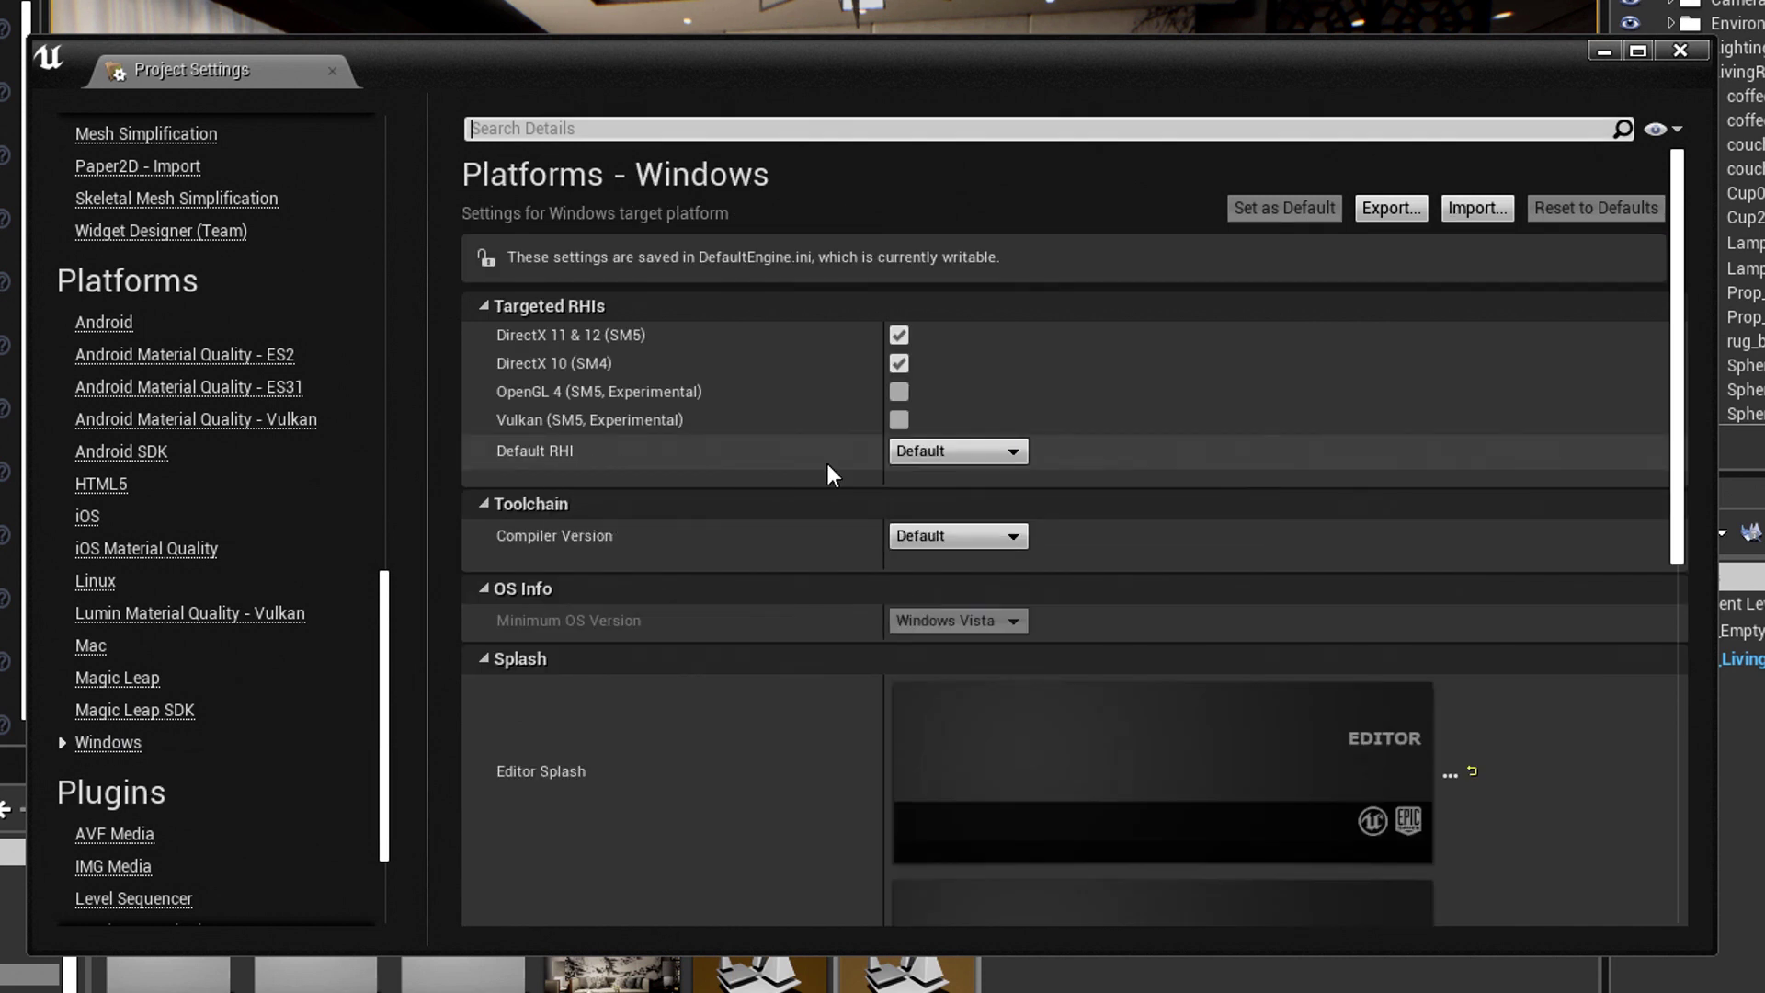
left_click(941, 455)
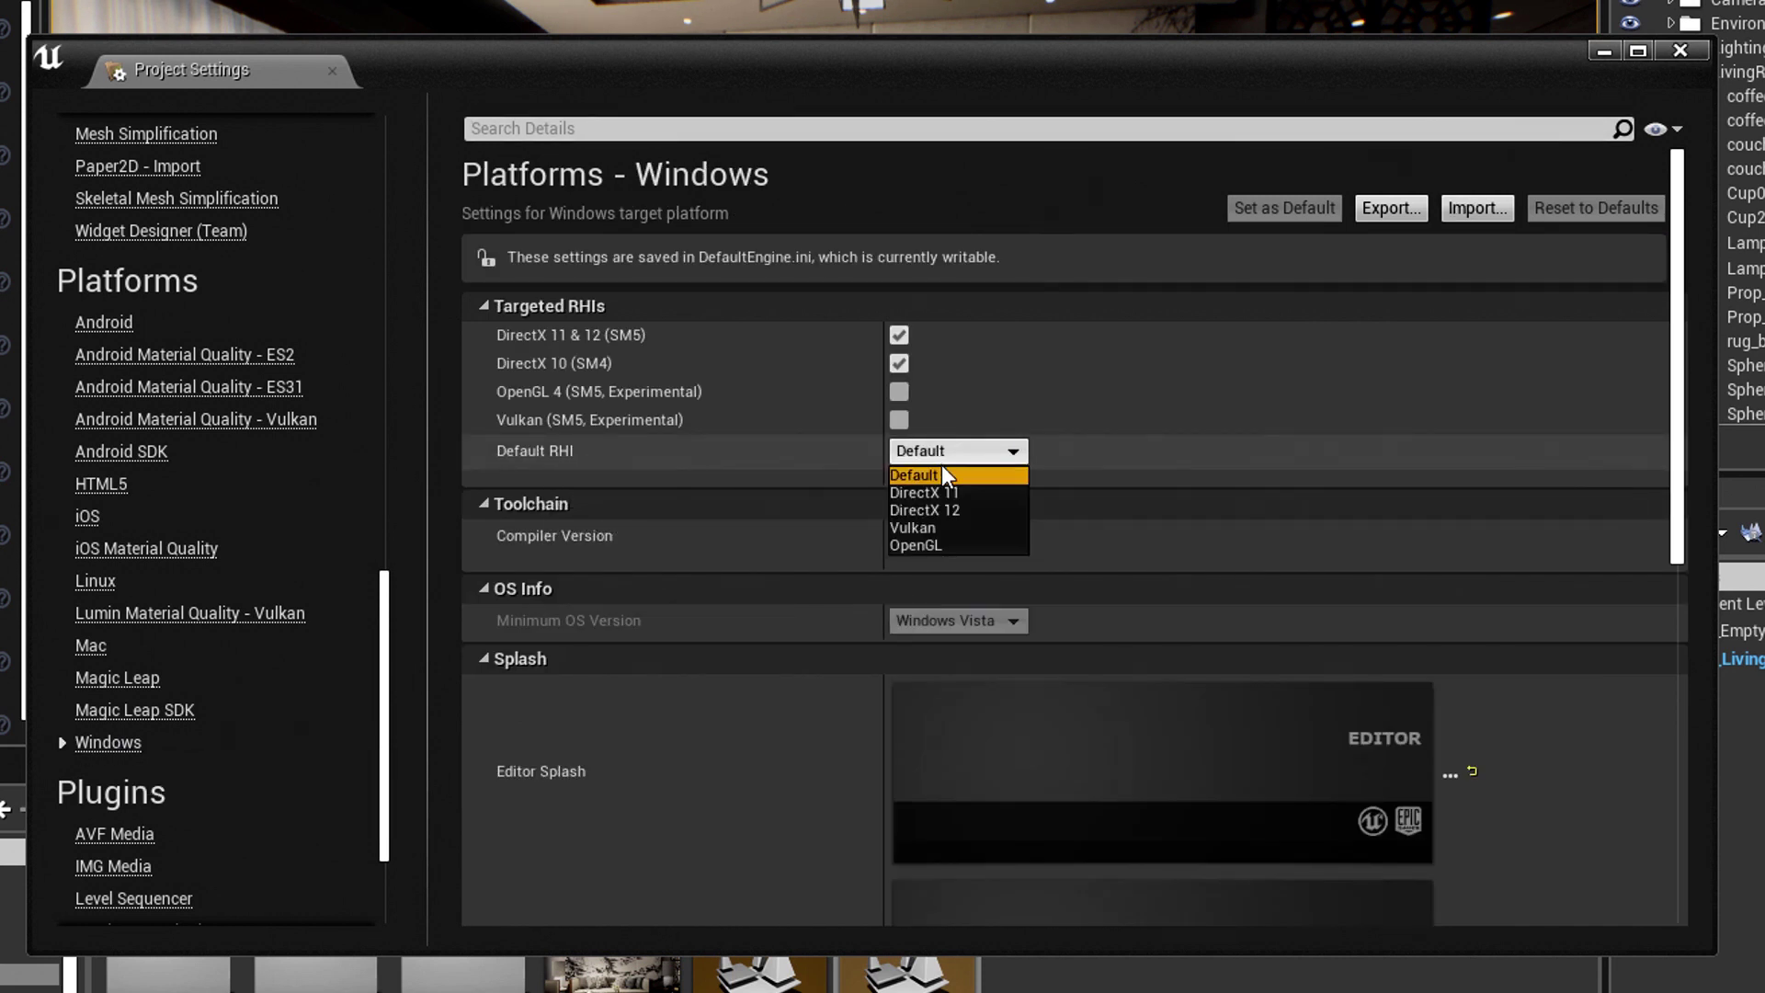
left_click(931, 511)
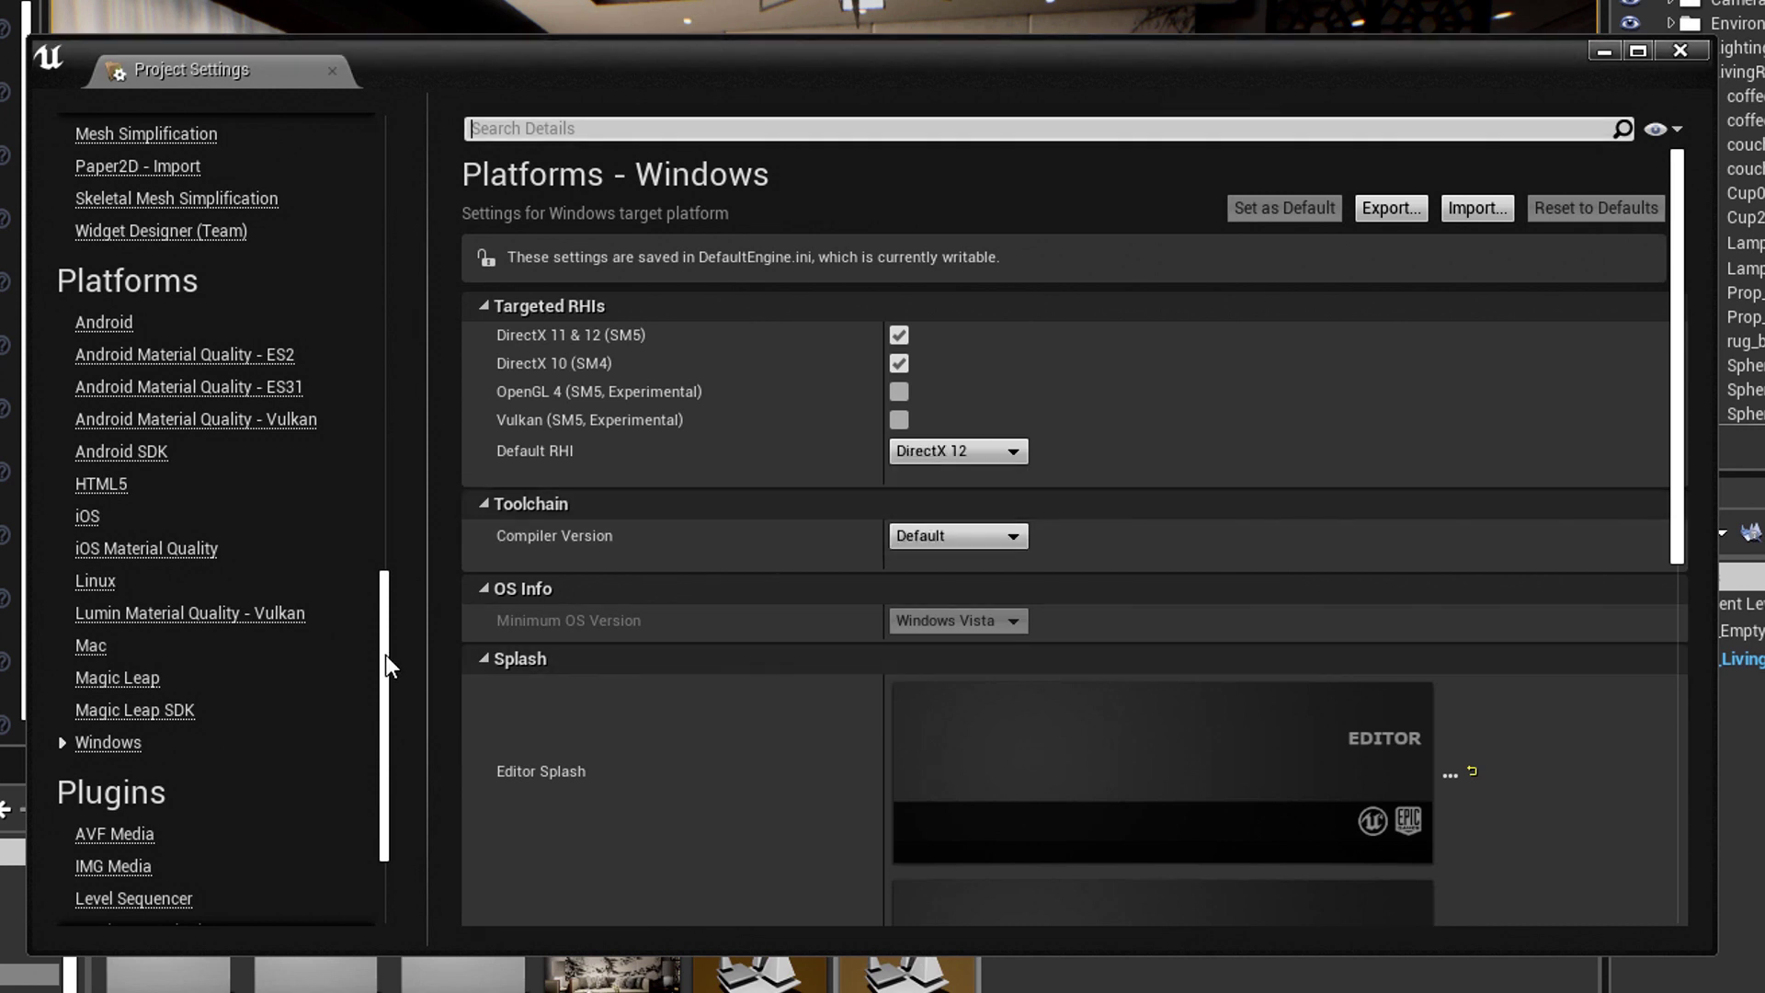
left_click_drag(384, 647, 373, 342)
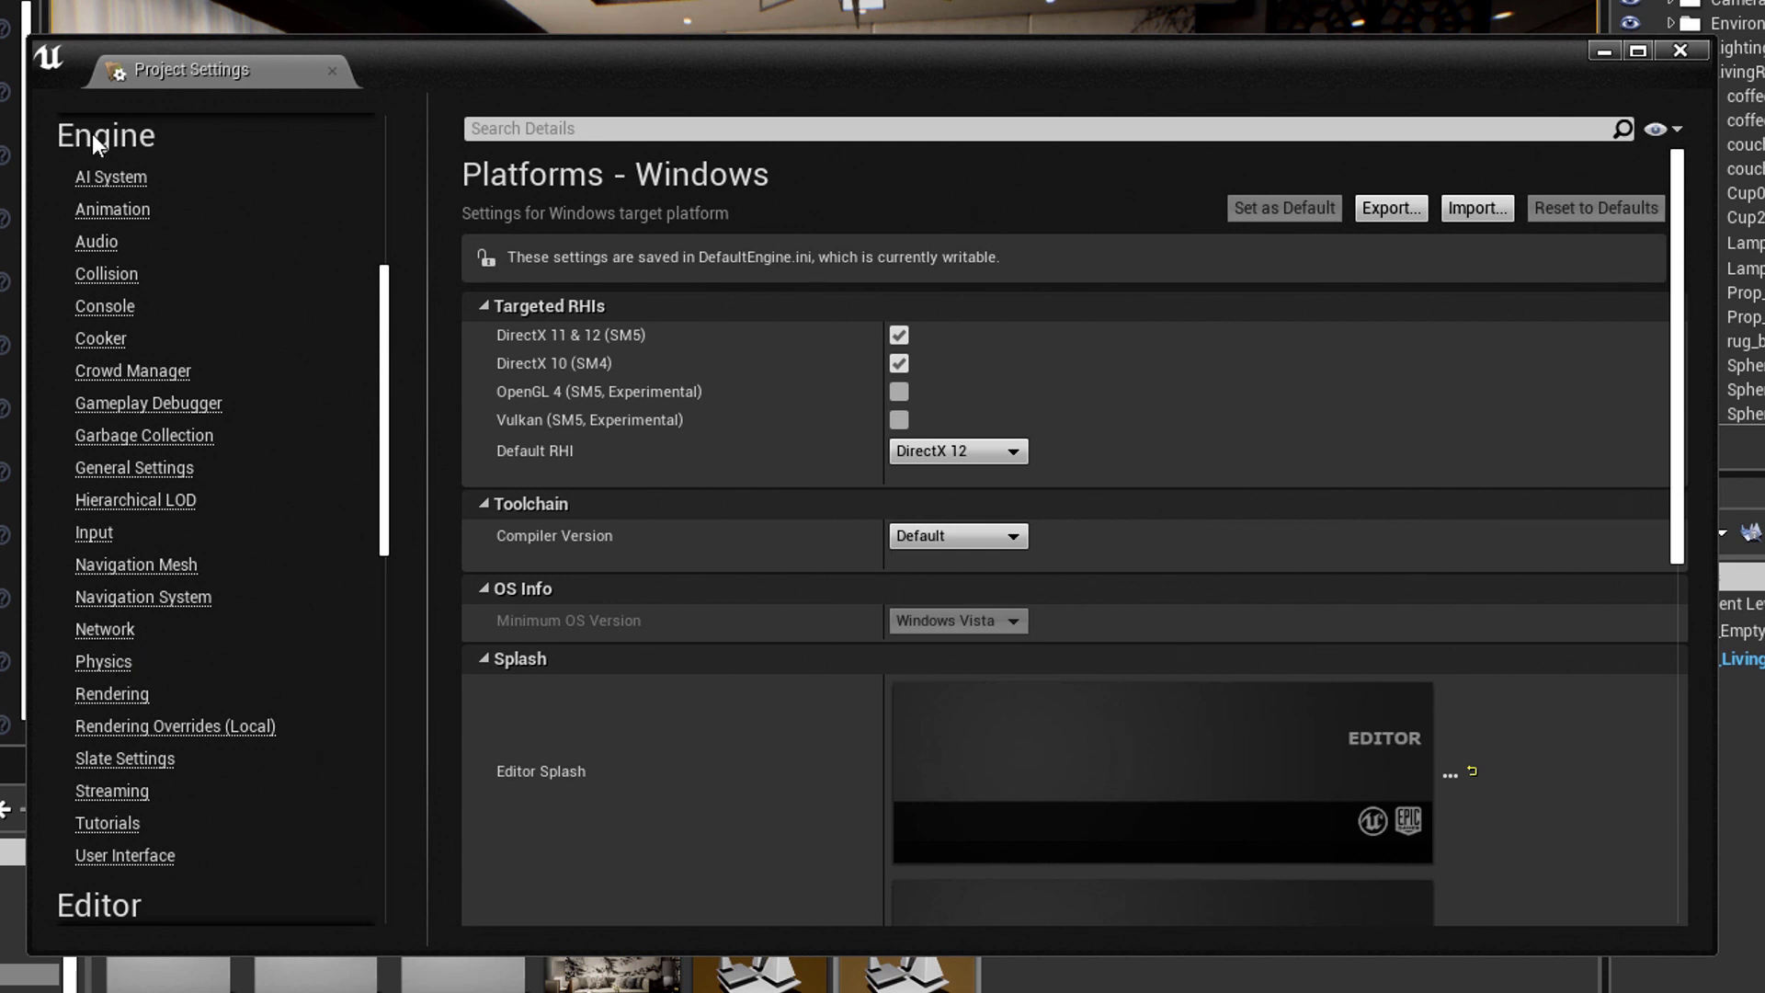
- Tick the Ray Tracing checkbox under Engine > Rendering
left_click(104, 702)
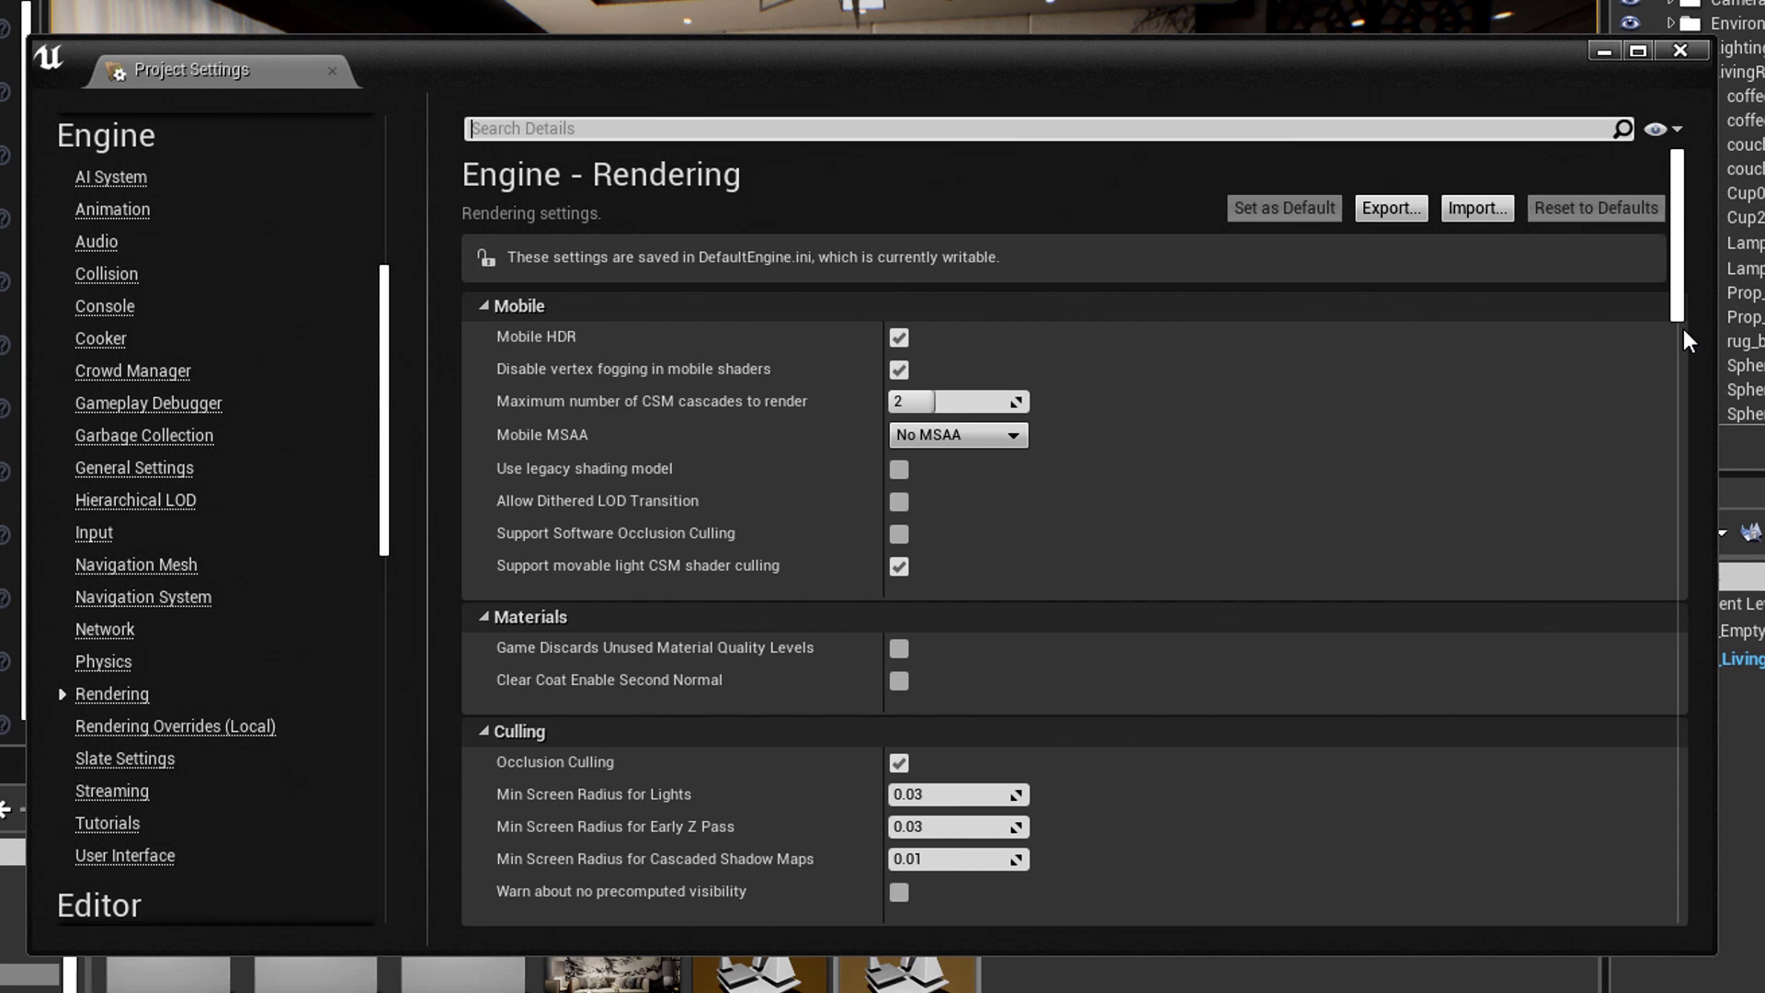
scroll(1655, 551, "down", 10)
scroll(1653, 587, "down", 10)
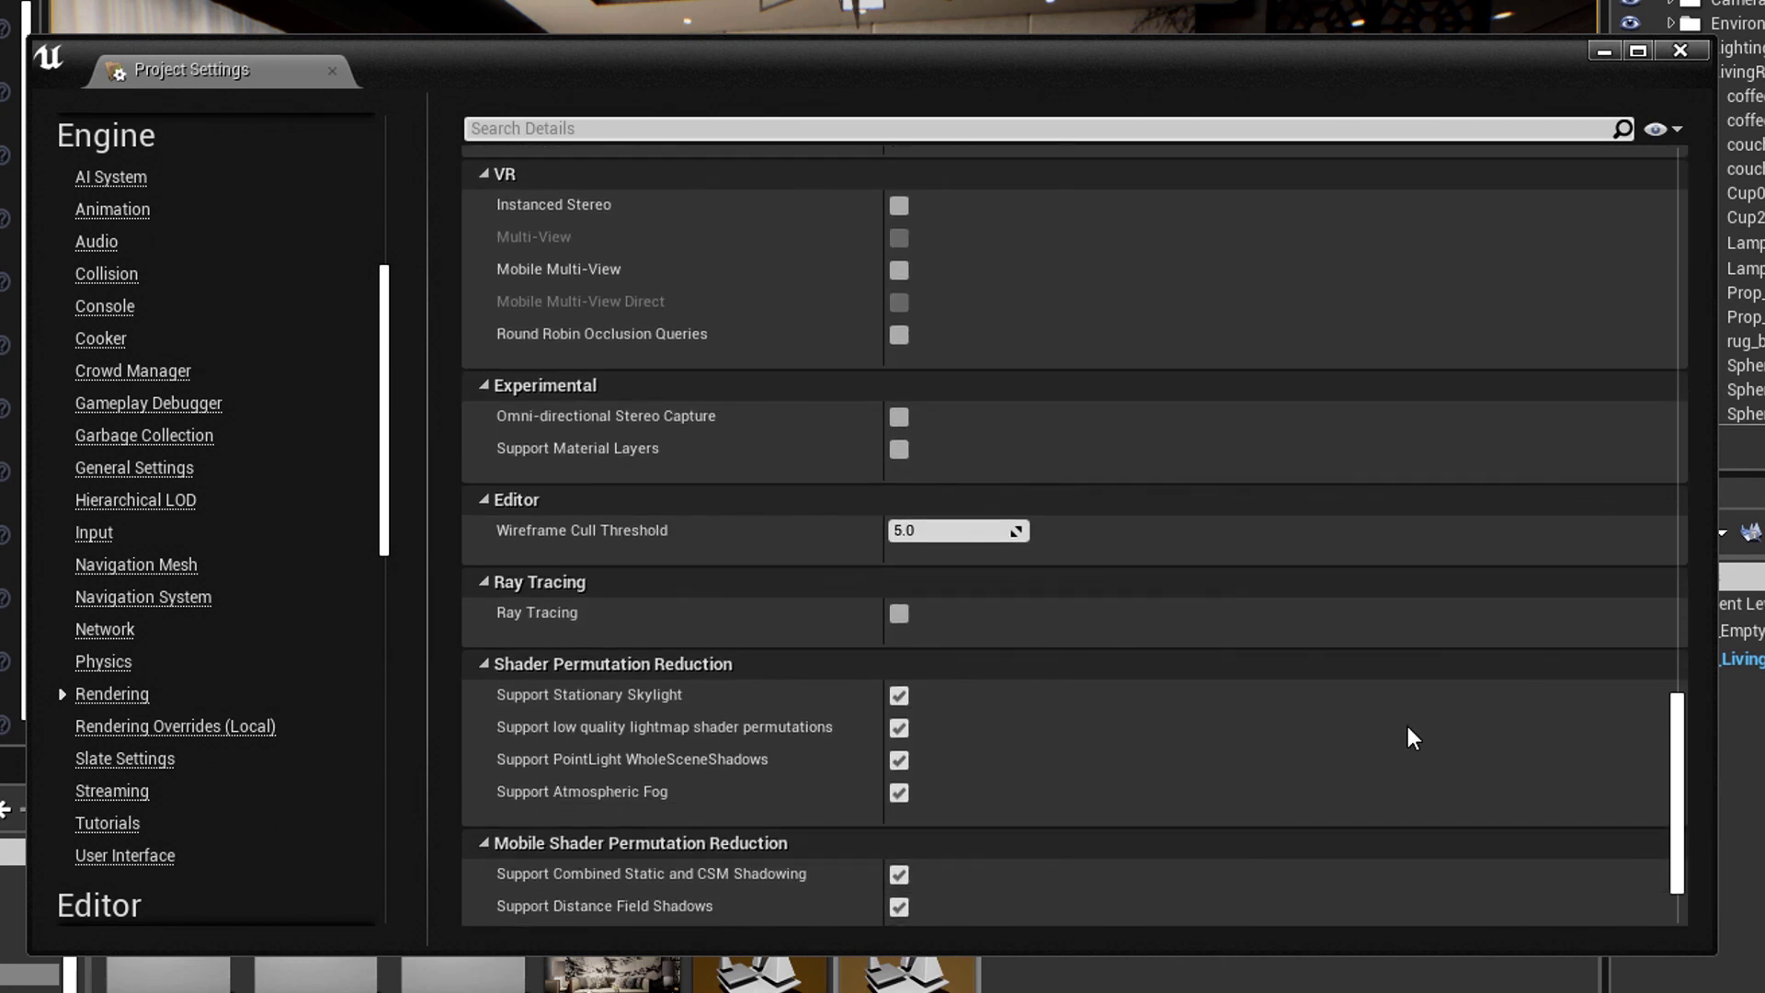
left_click(901, 614)
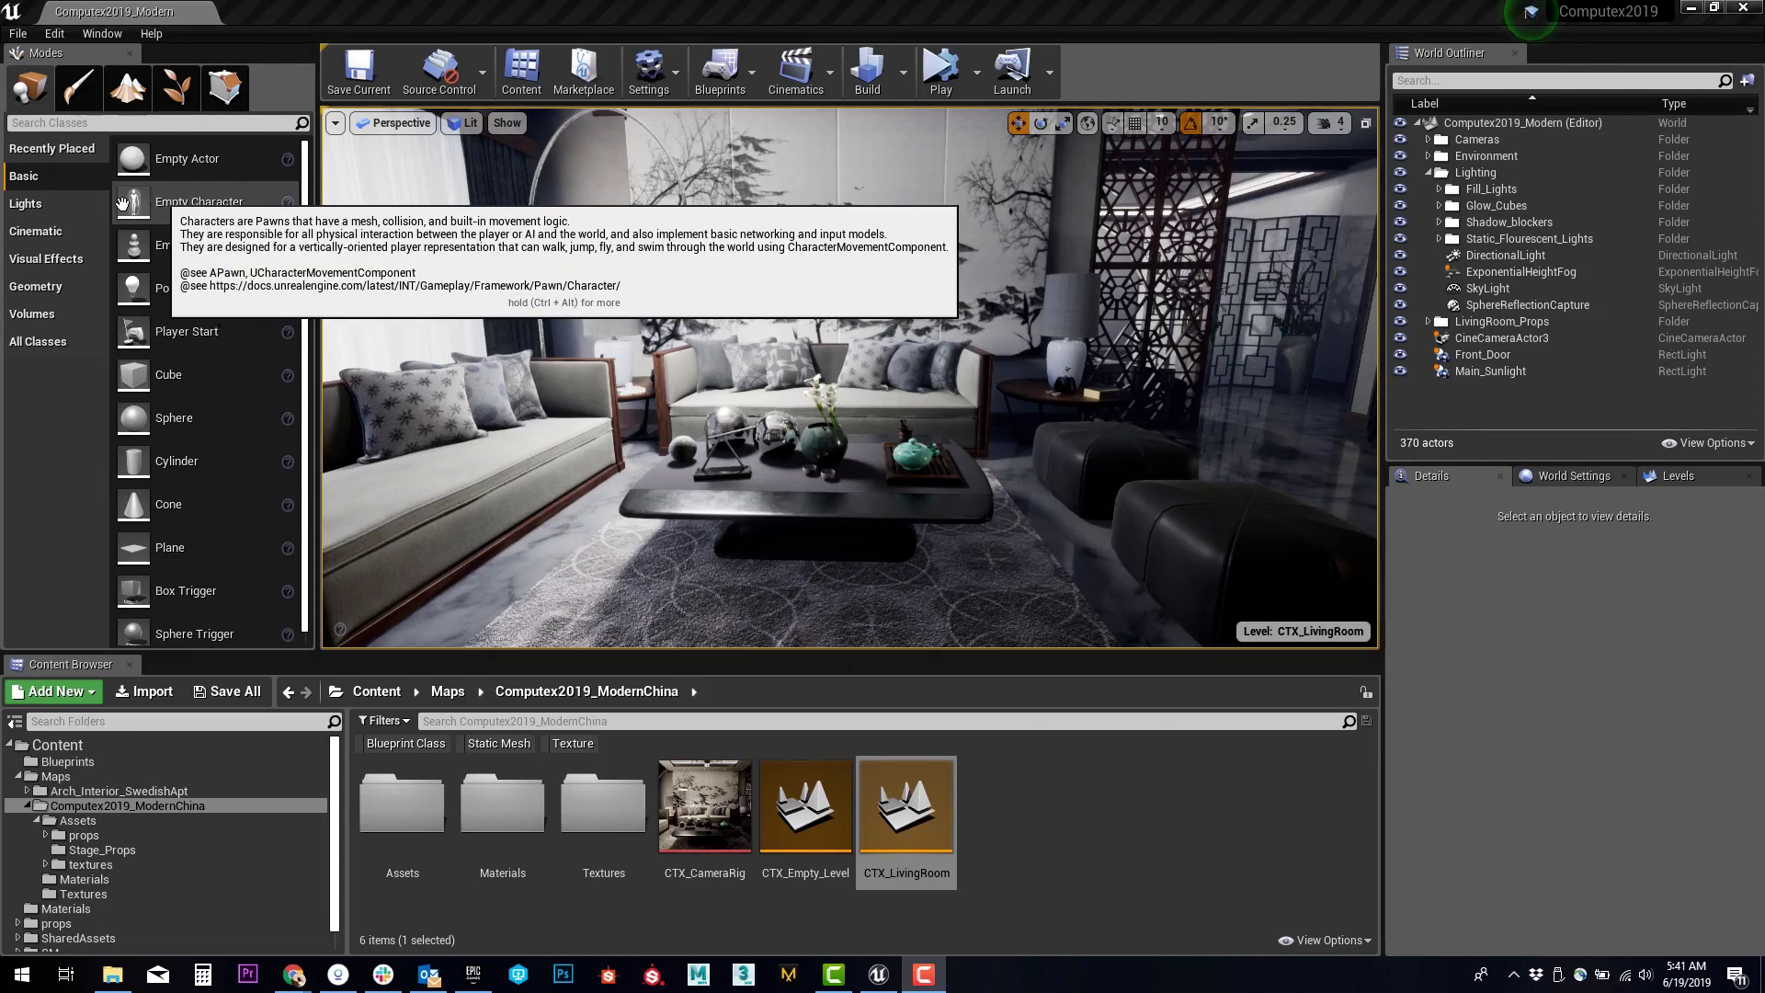
- Find 'post' in the Modes panel and place a Post Process Volume in the living room
left_click(84, 123)
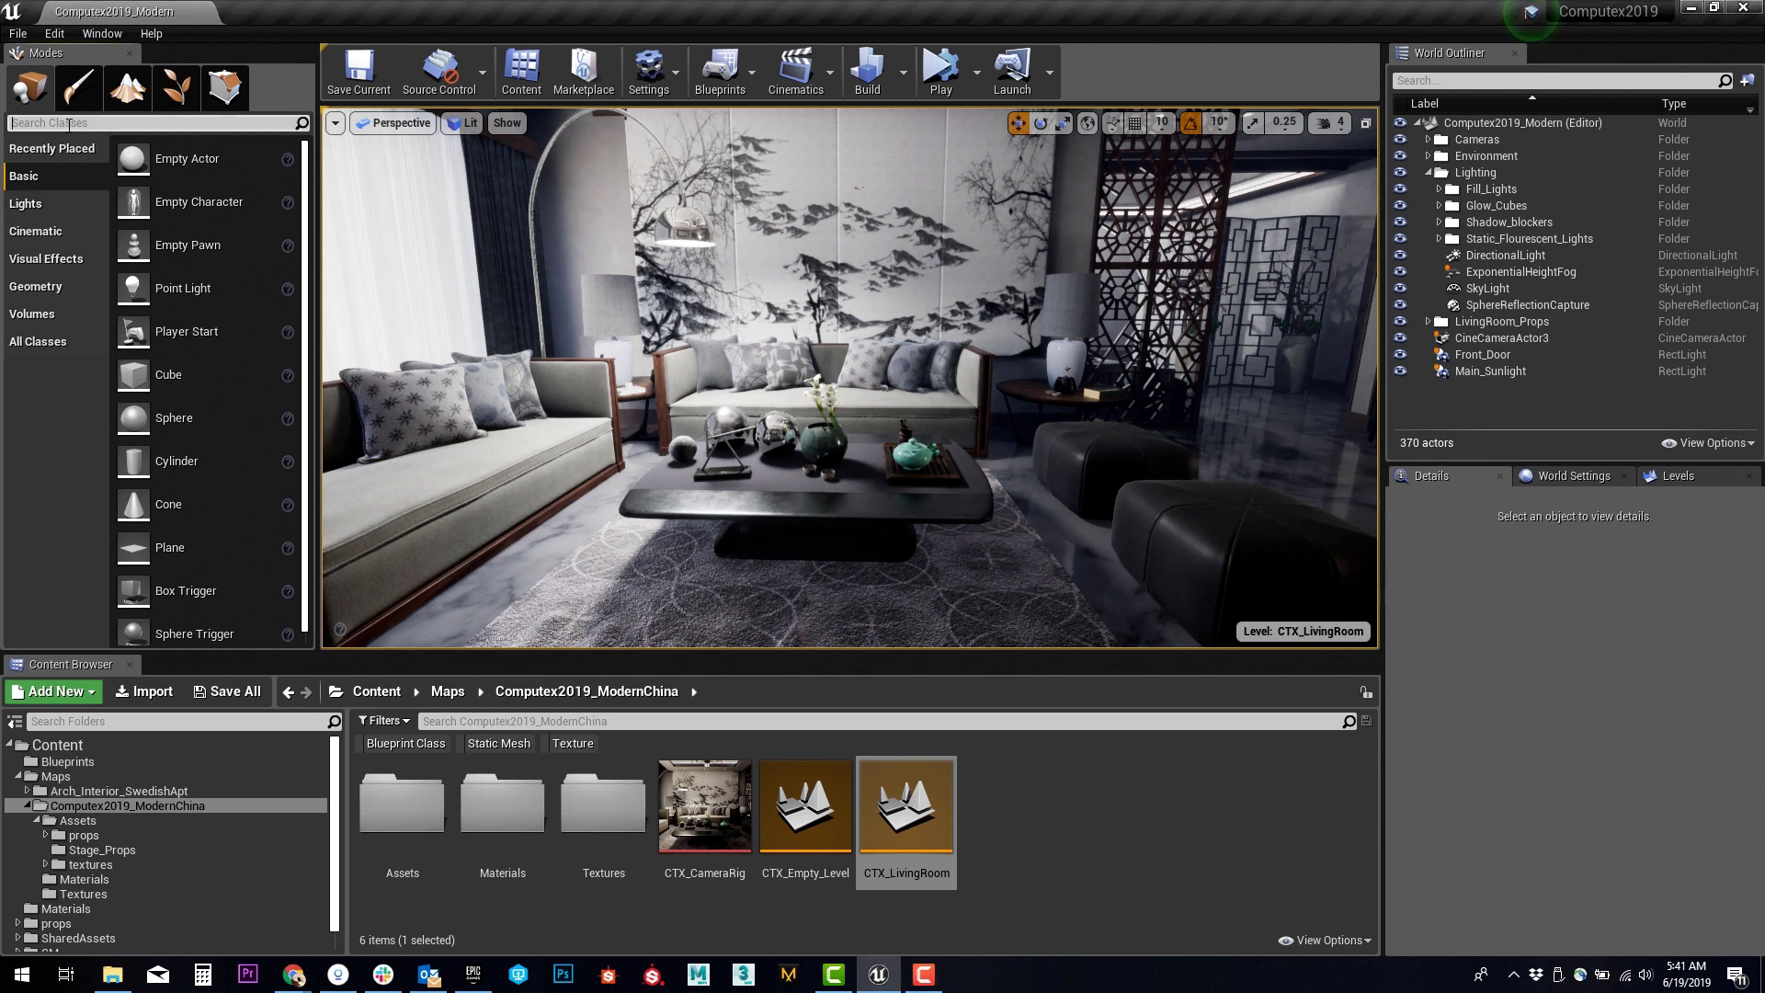
type("post")
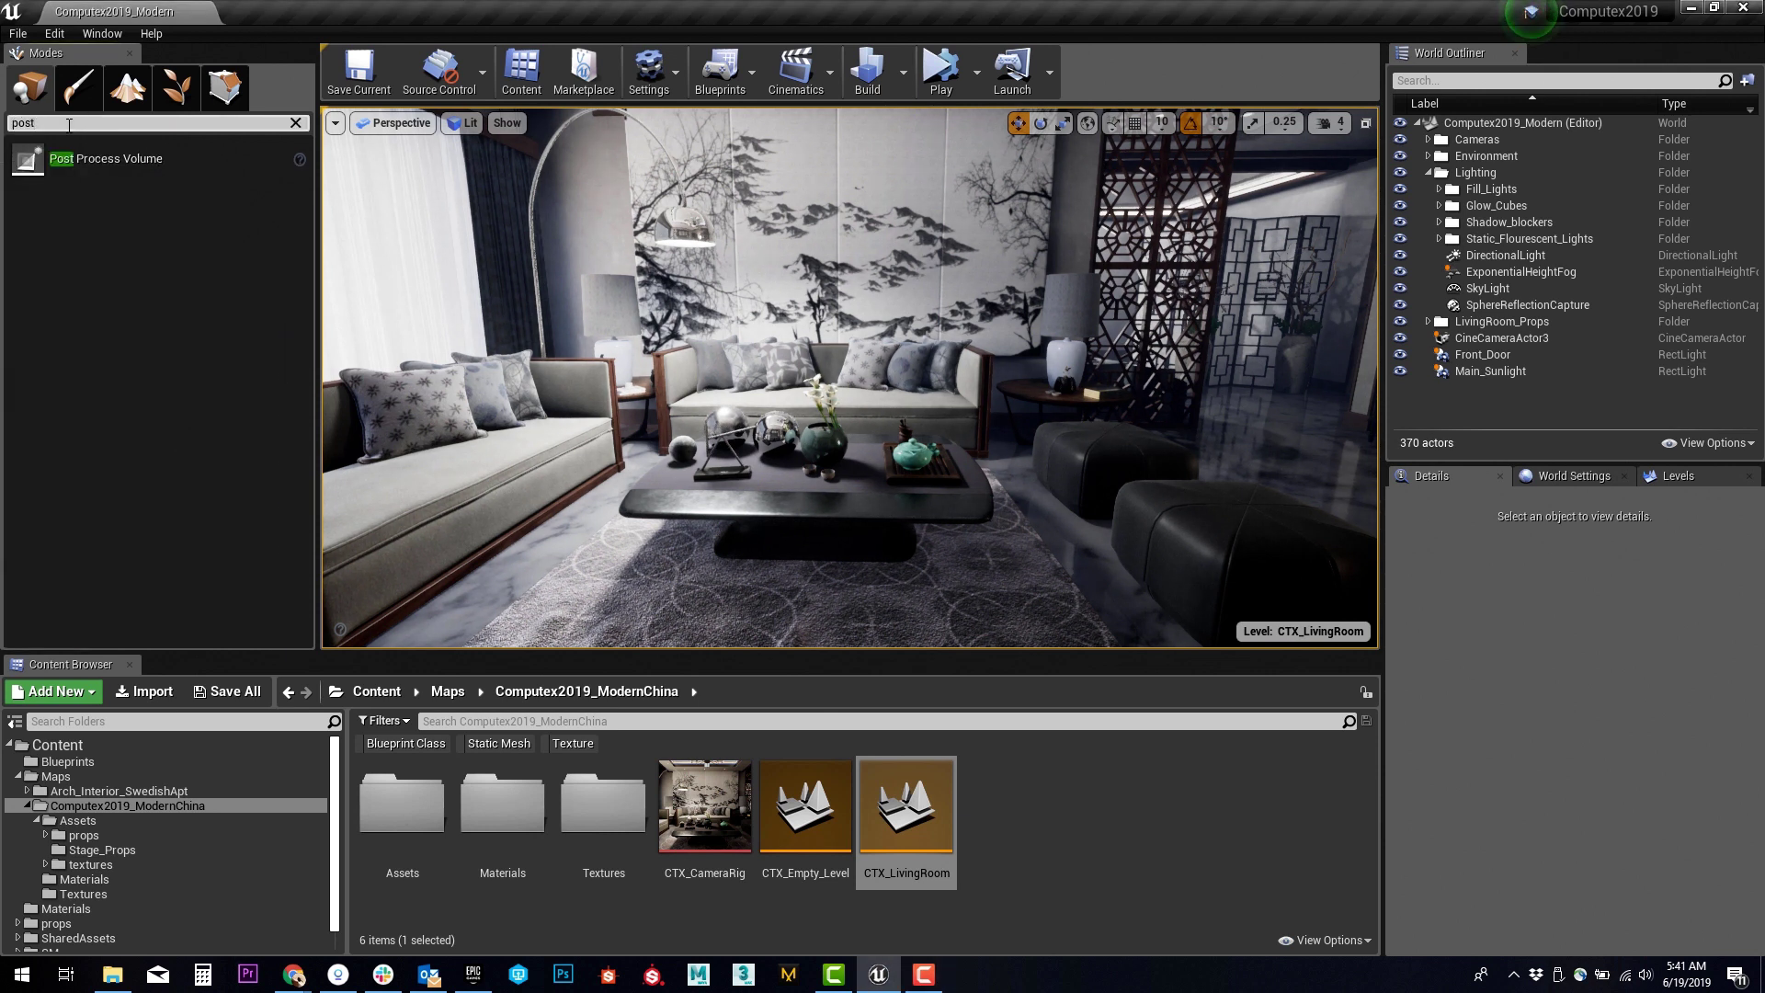
left_click_drag(102, 158, 858, 562)
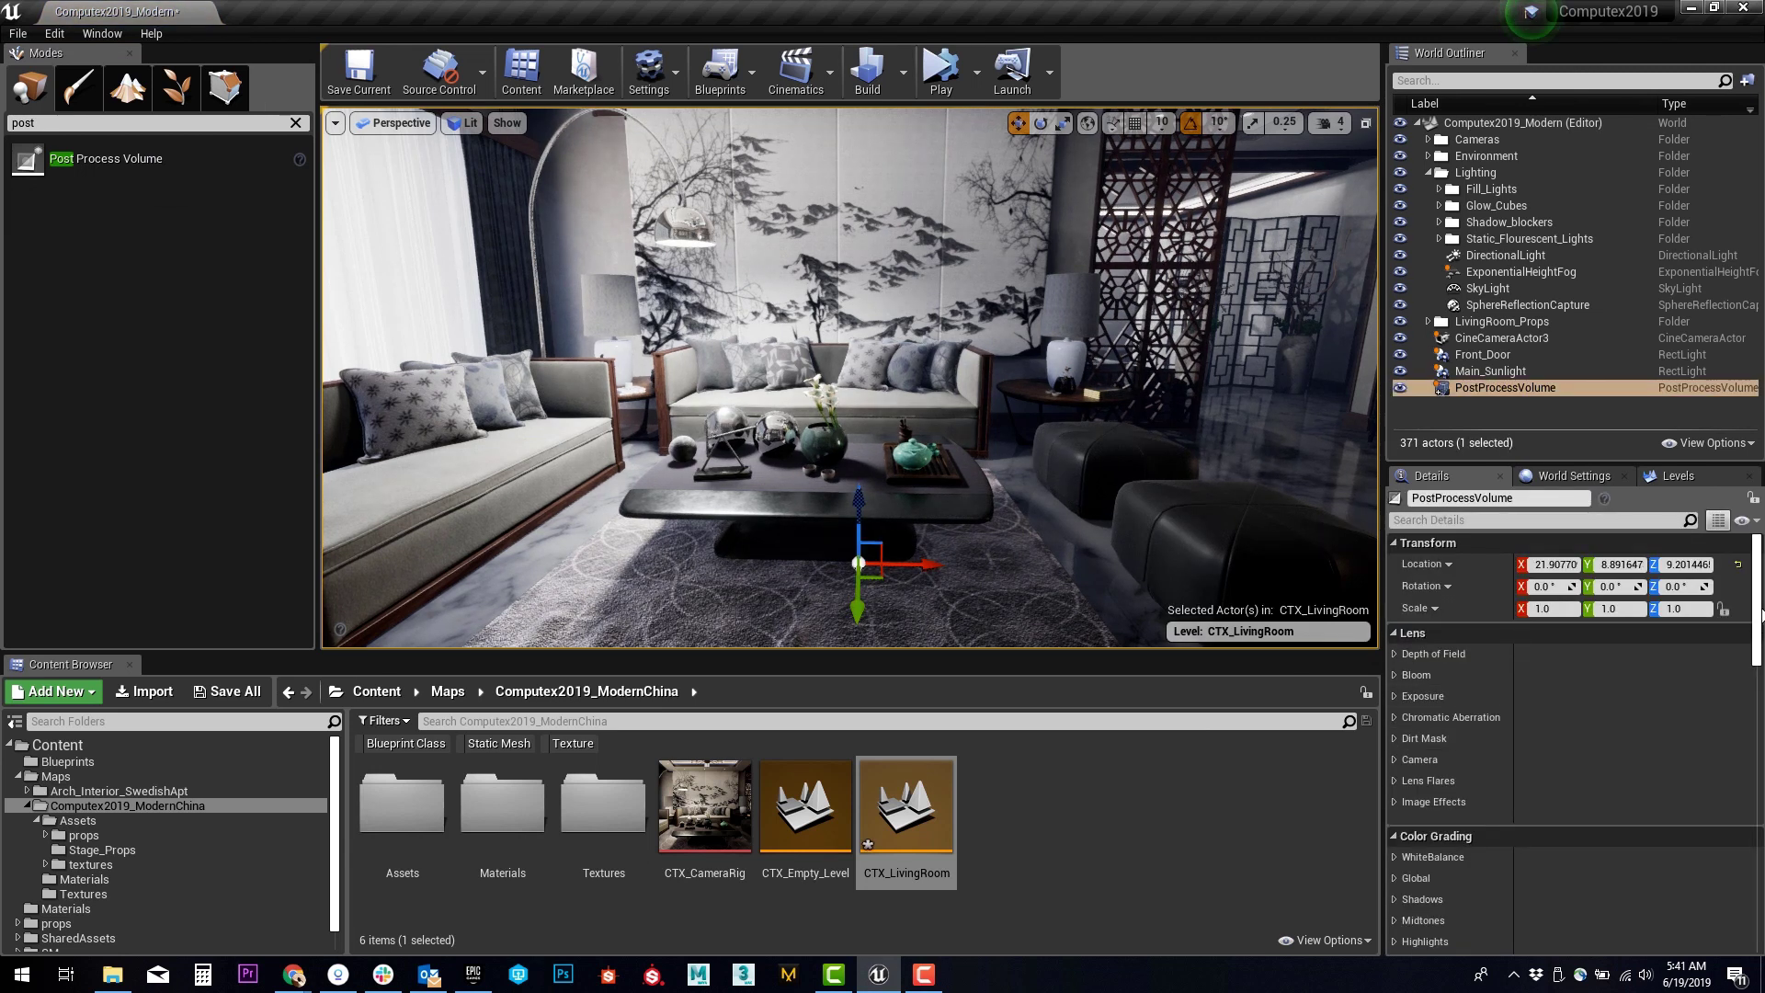
- Enable Infinite Extent (Unbound) on the Post Process Volume
left_click_drag(1761, 614, 1761, 877)
scroll(1425, 695, "up", 3)
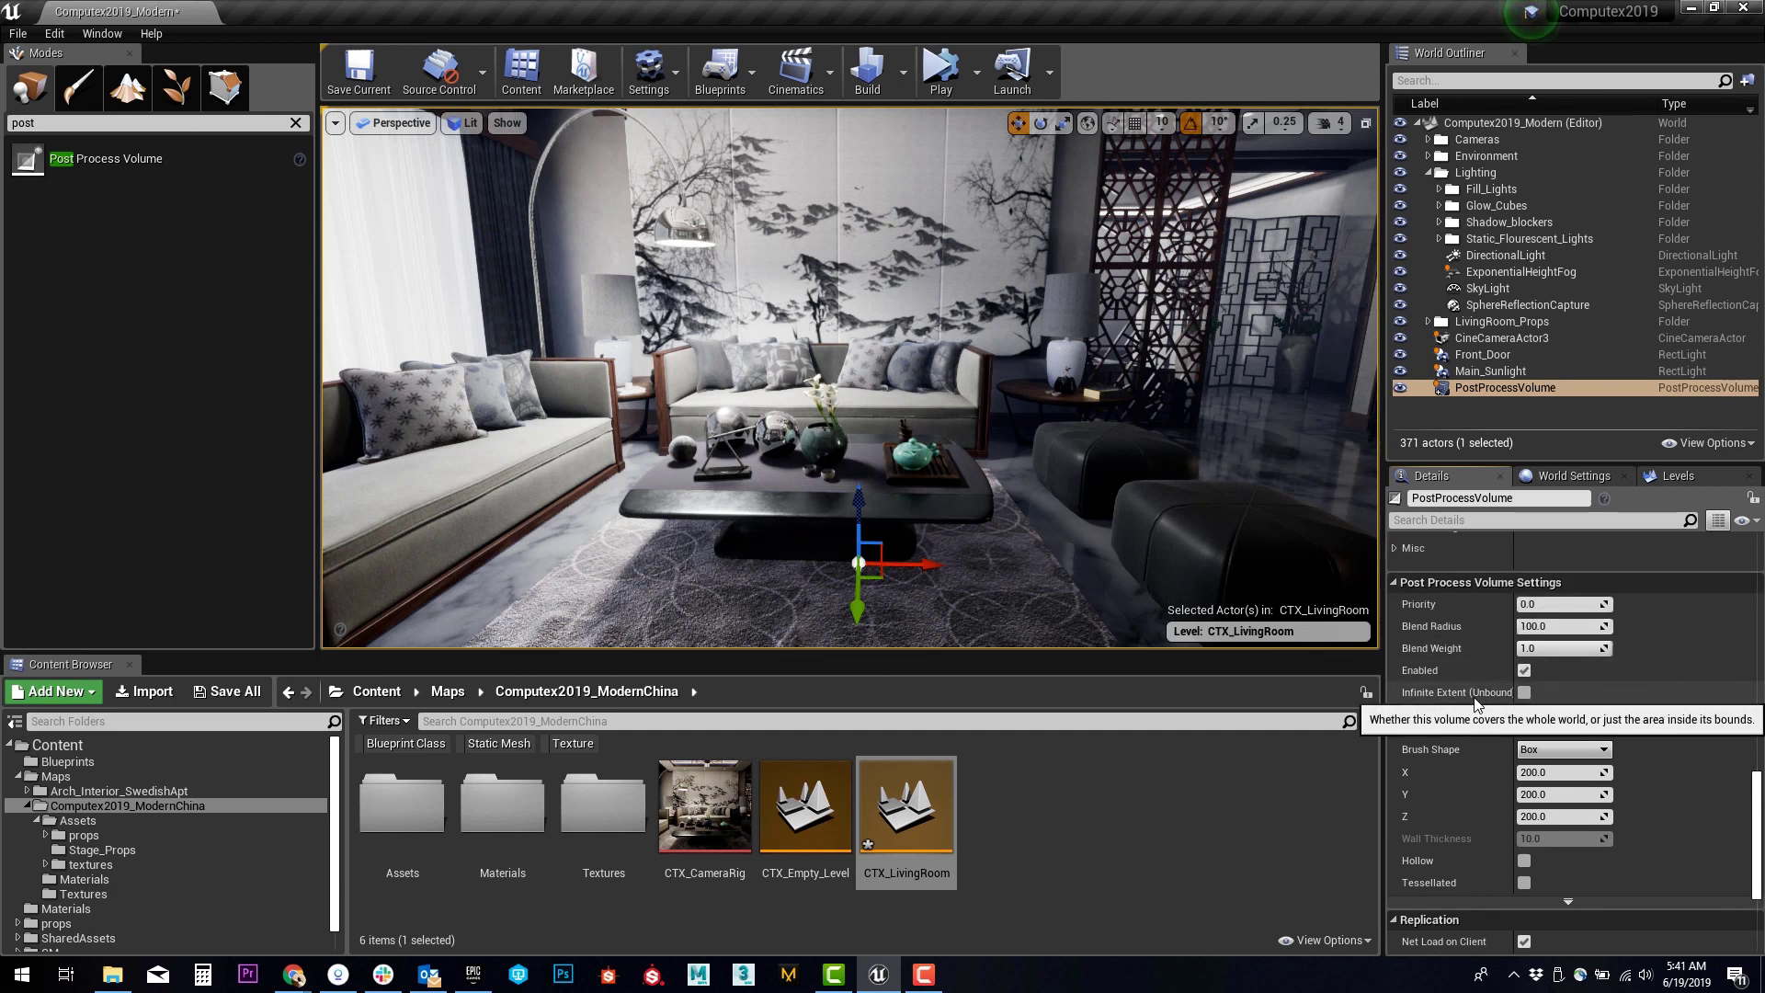
left_click(1525, 693)
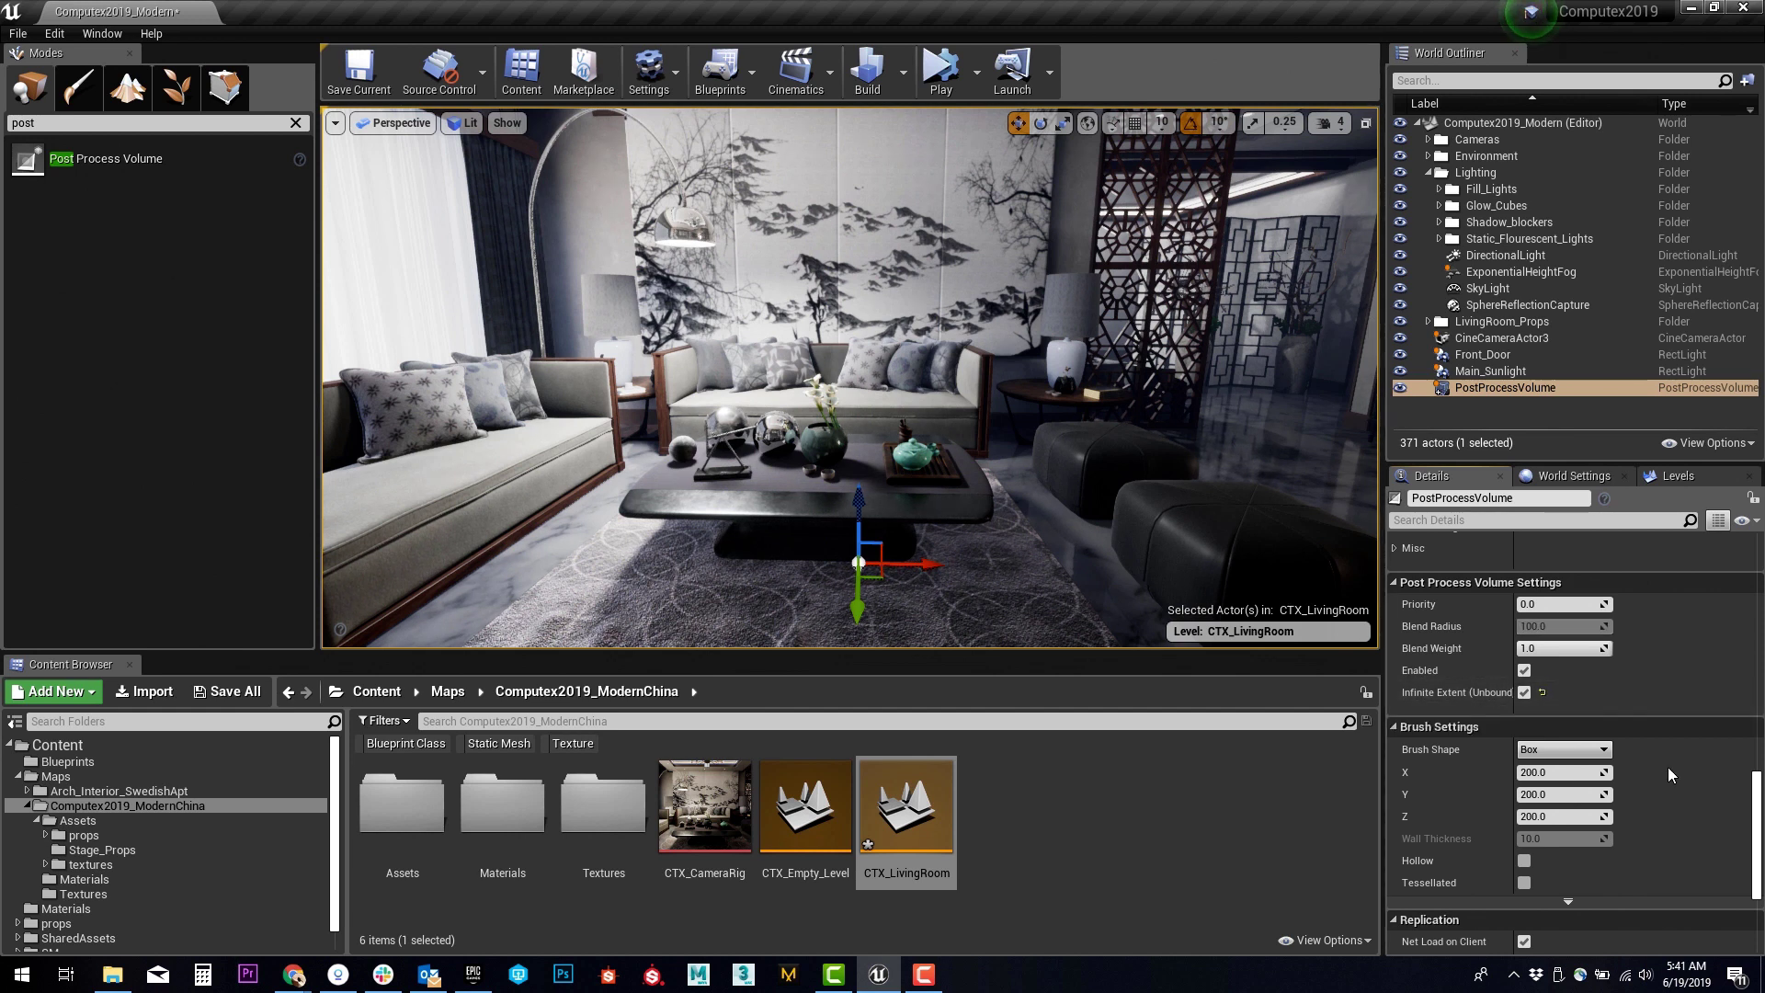
left_click_drag(1755, 815, 1748, 732)
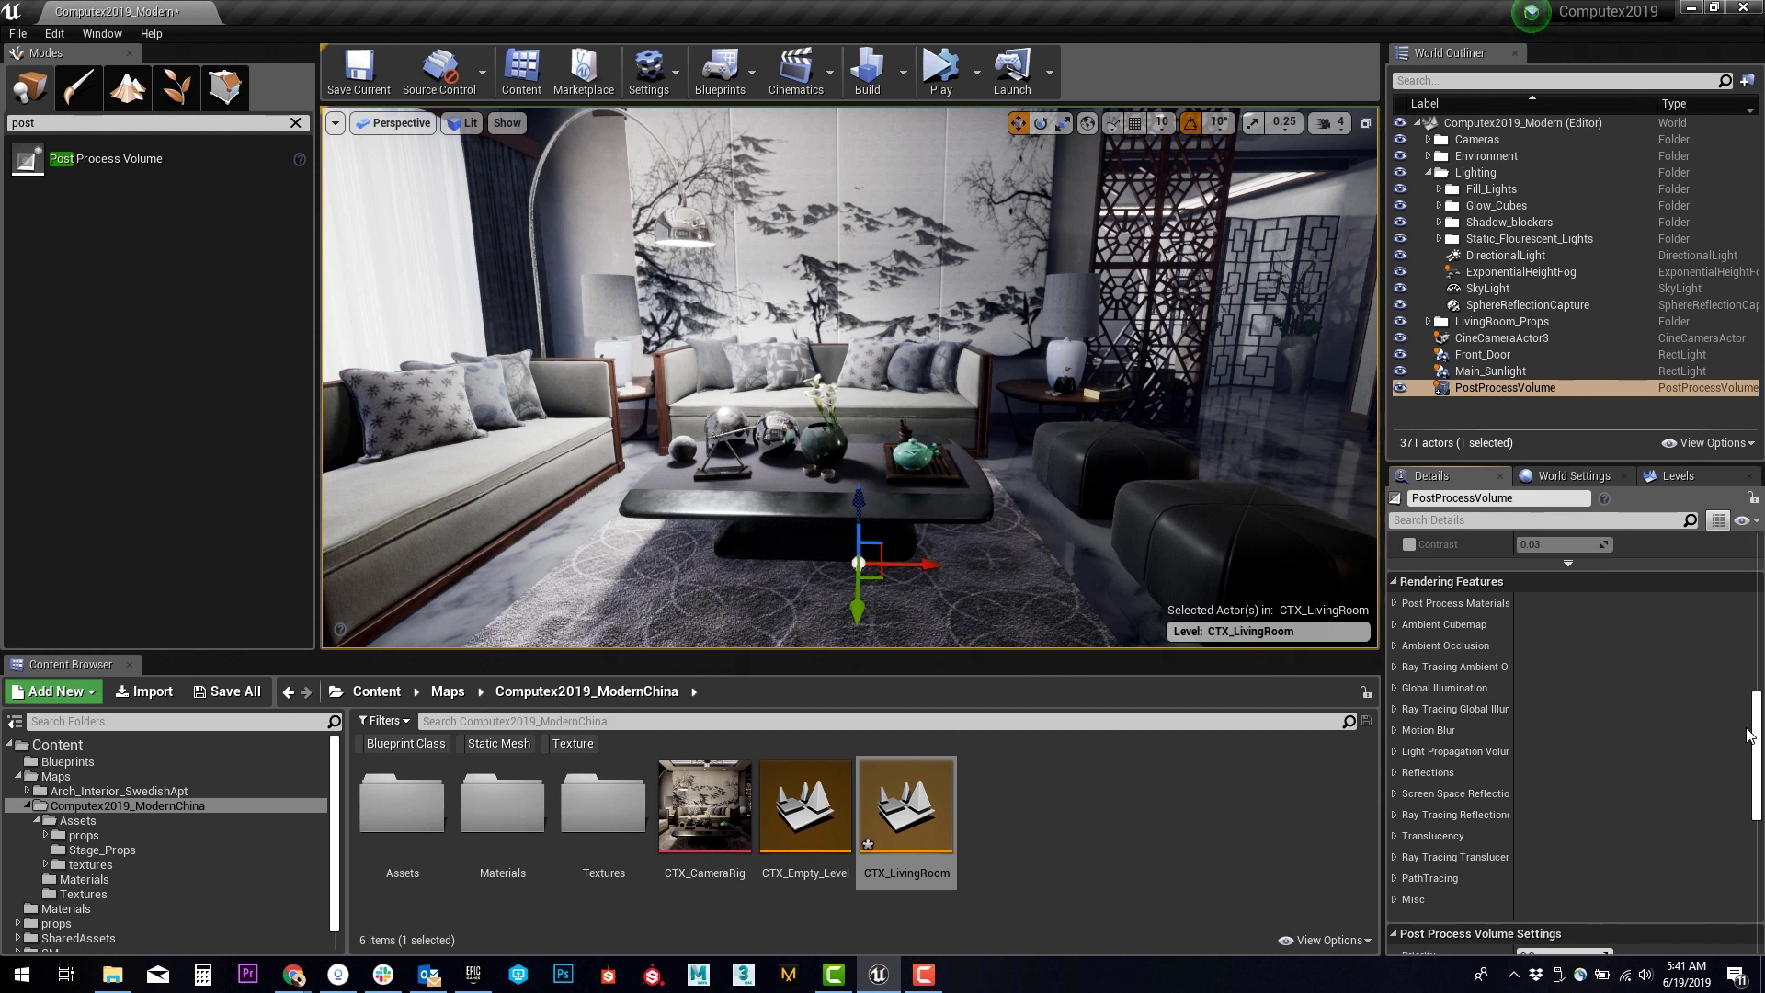
- Enable Ray Tracing Global Illumination in the volume's Rendering Features
left_click(1395, 603)
left_click(1394, 676)
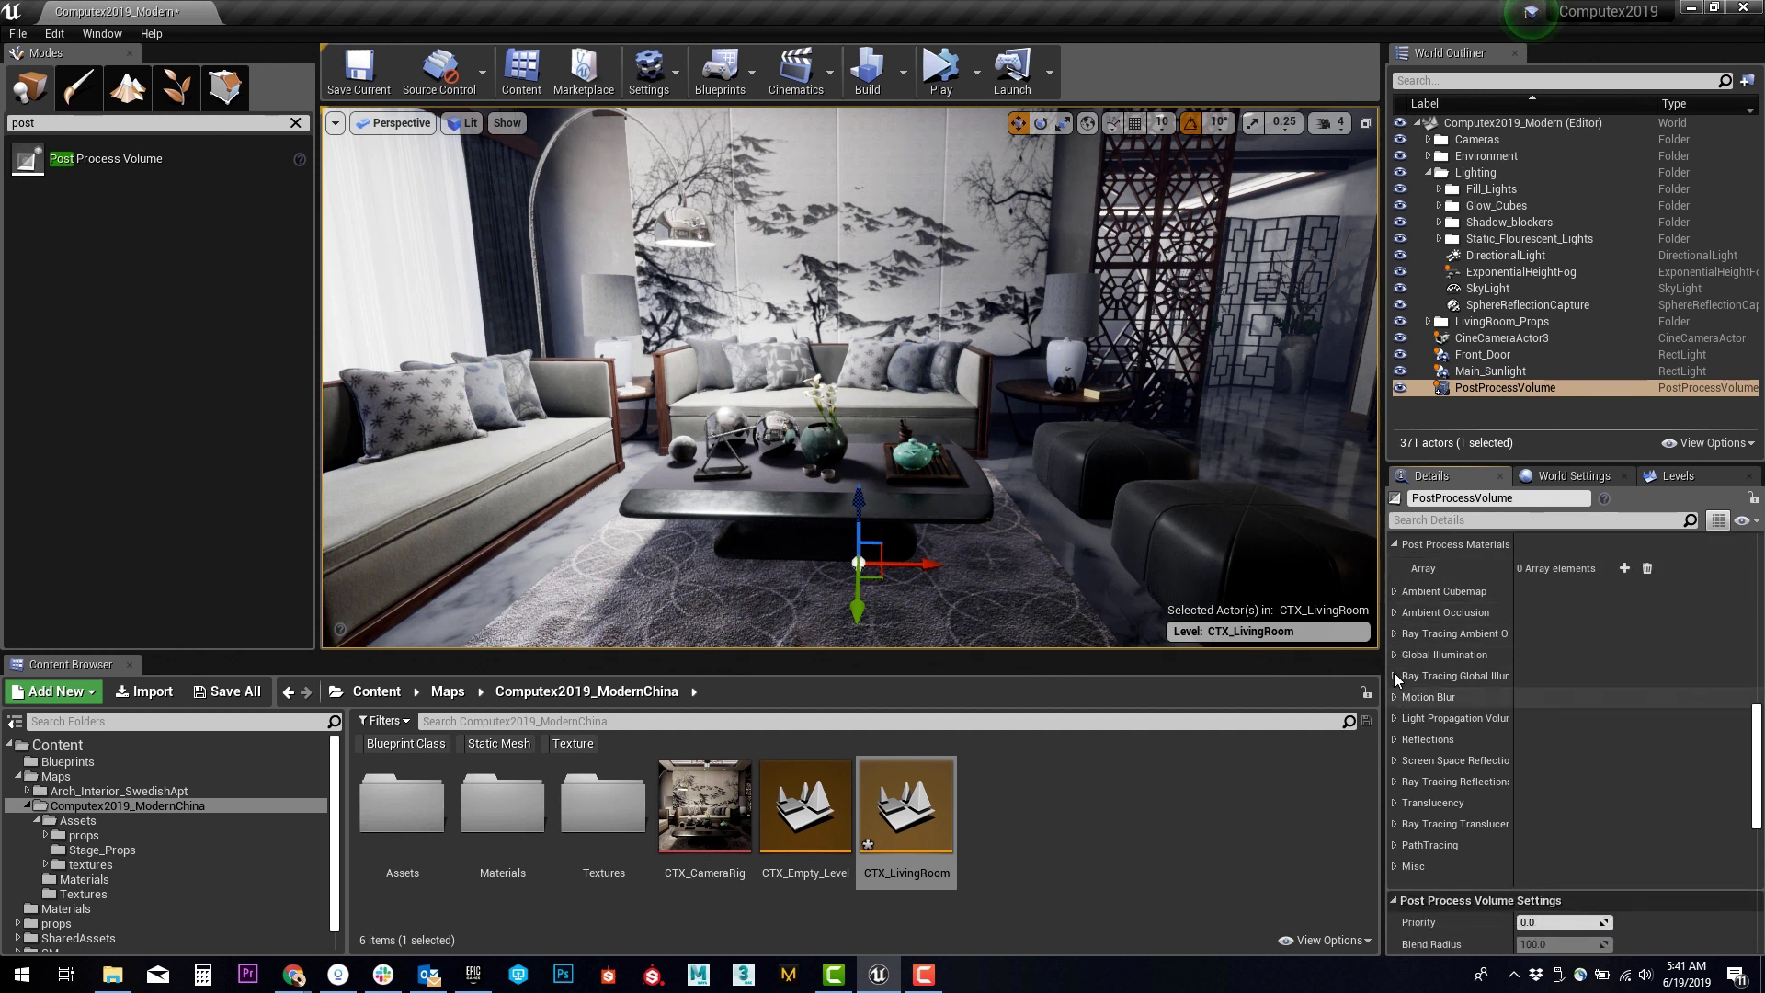
scroll(1392, 675, "down", 1)
scroll(1392, 675, "down", 1)
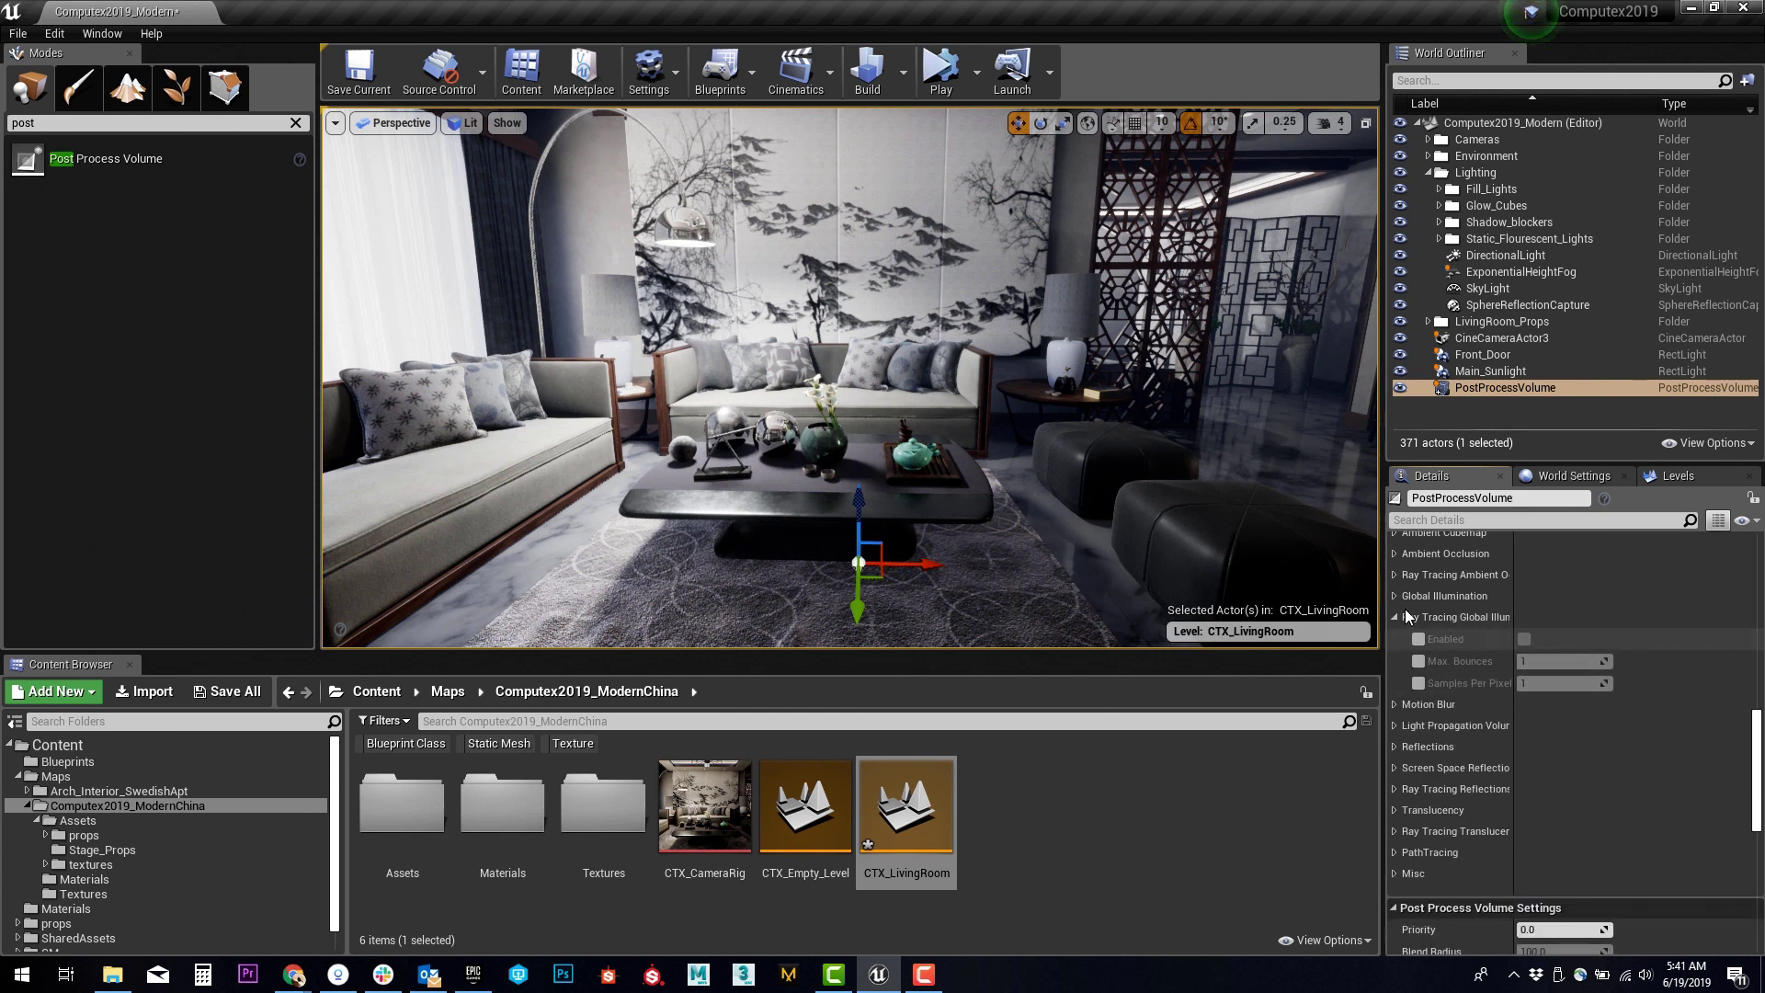
left_click(1525, 640)
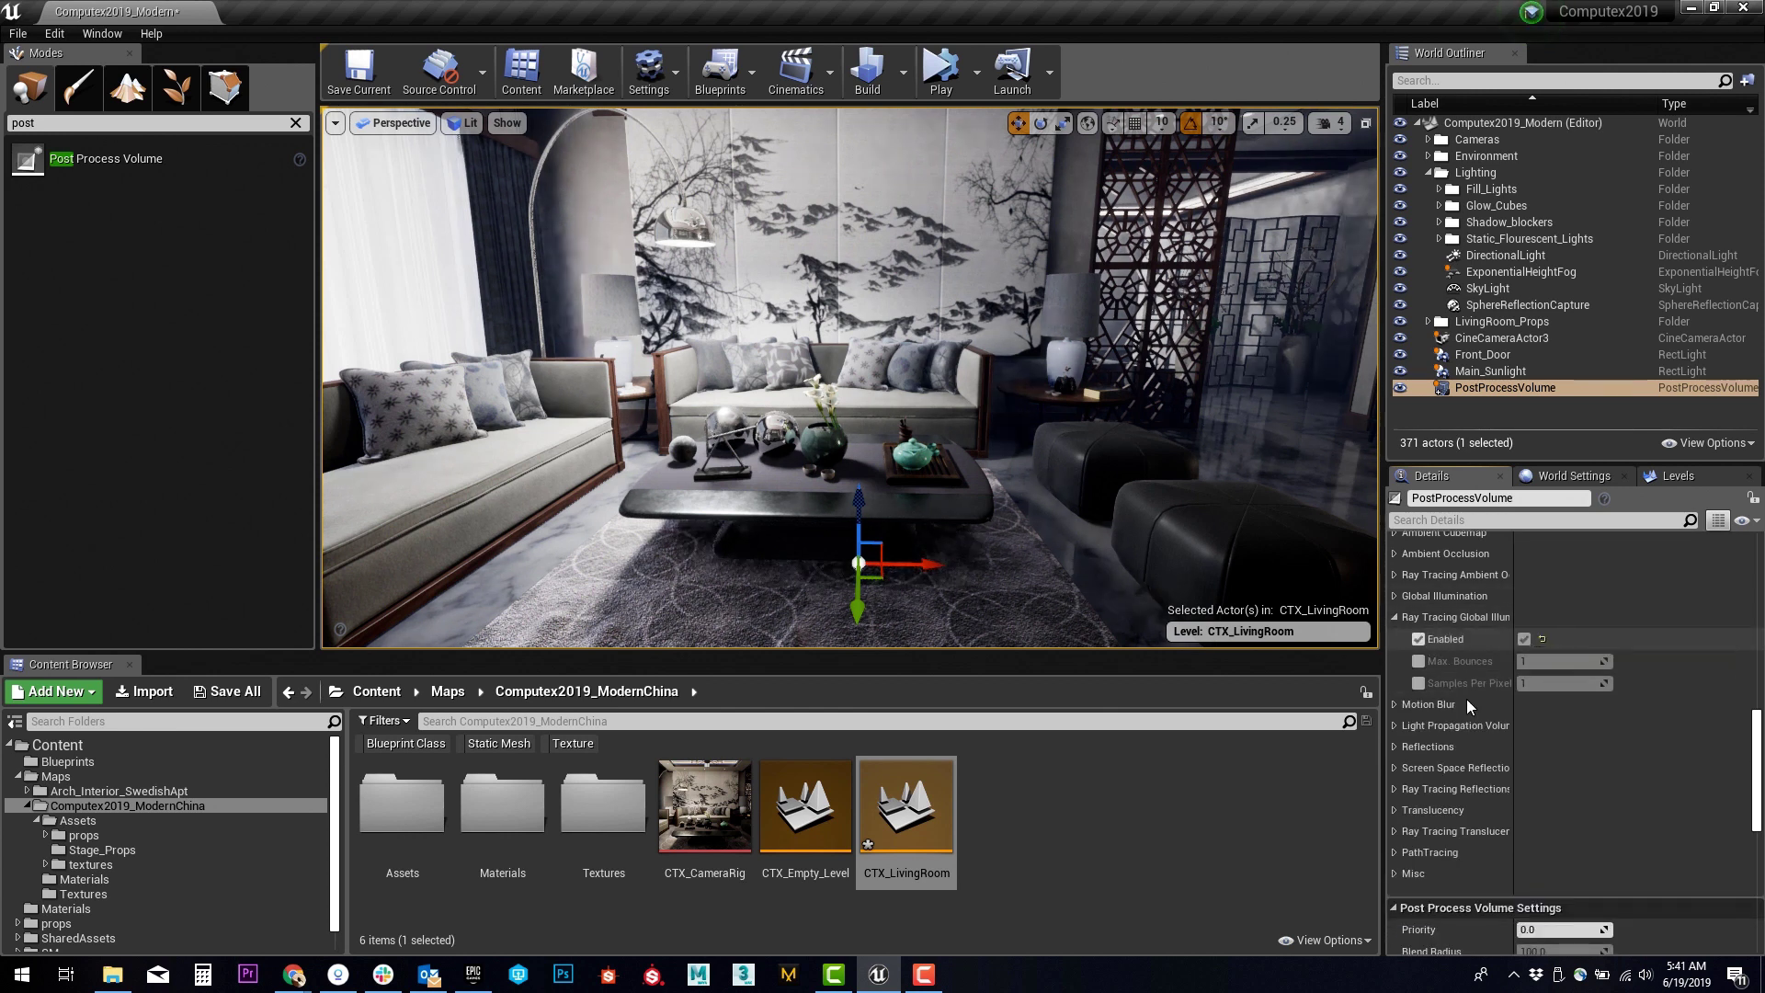
- Override ray-traced reflection shadows and set them to Area Shadows
left_click(1394, 747)
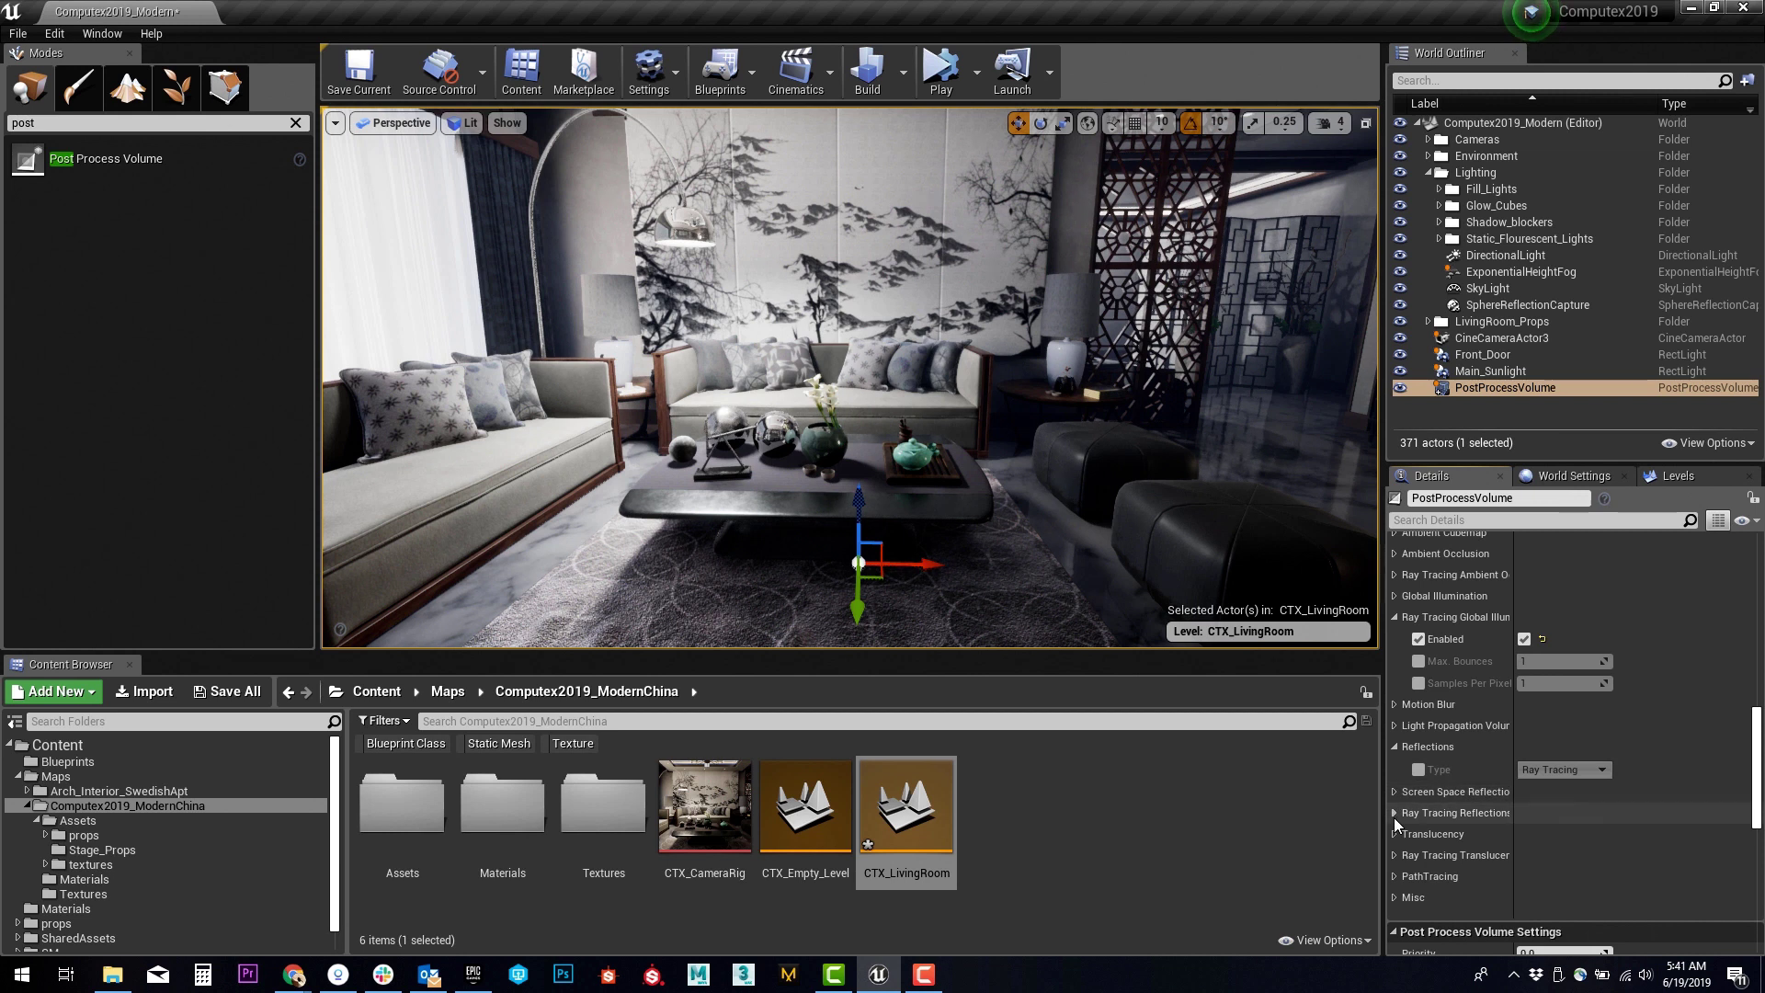
left_click(1393, 813)
scroll(1396, 814, "down", 1)
scroll(1395, 814, "down", 2)
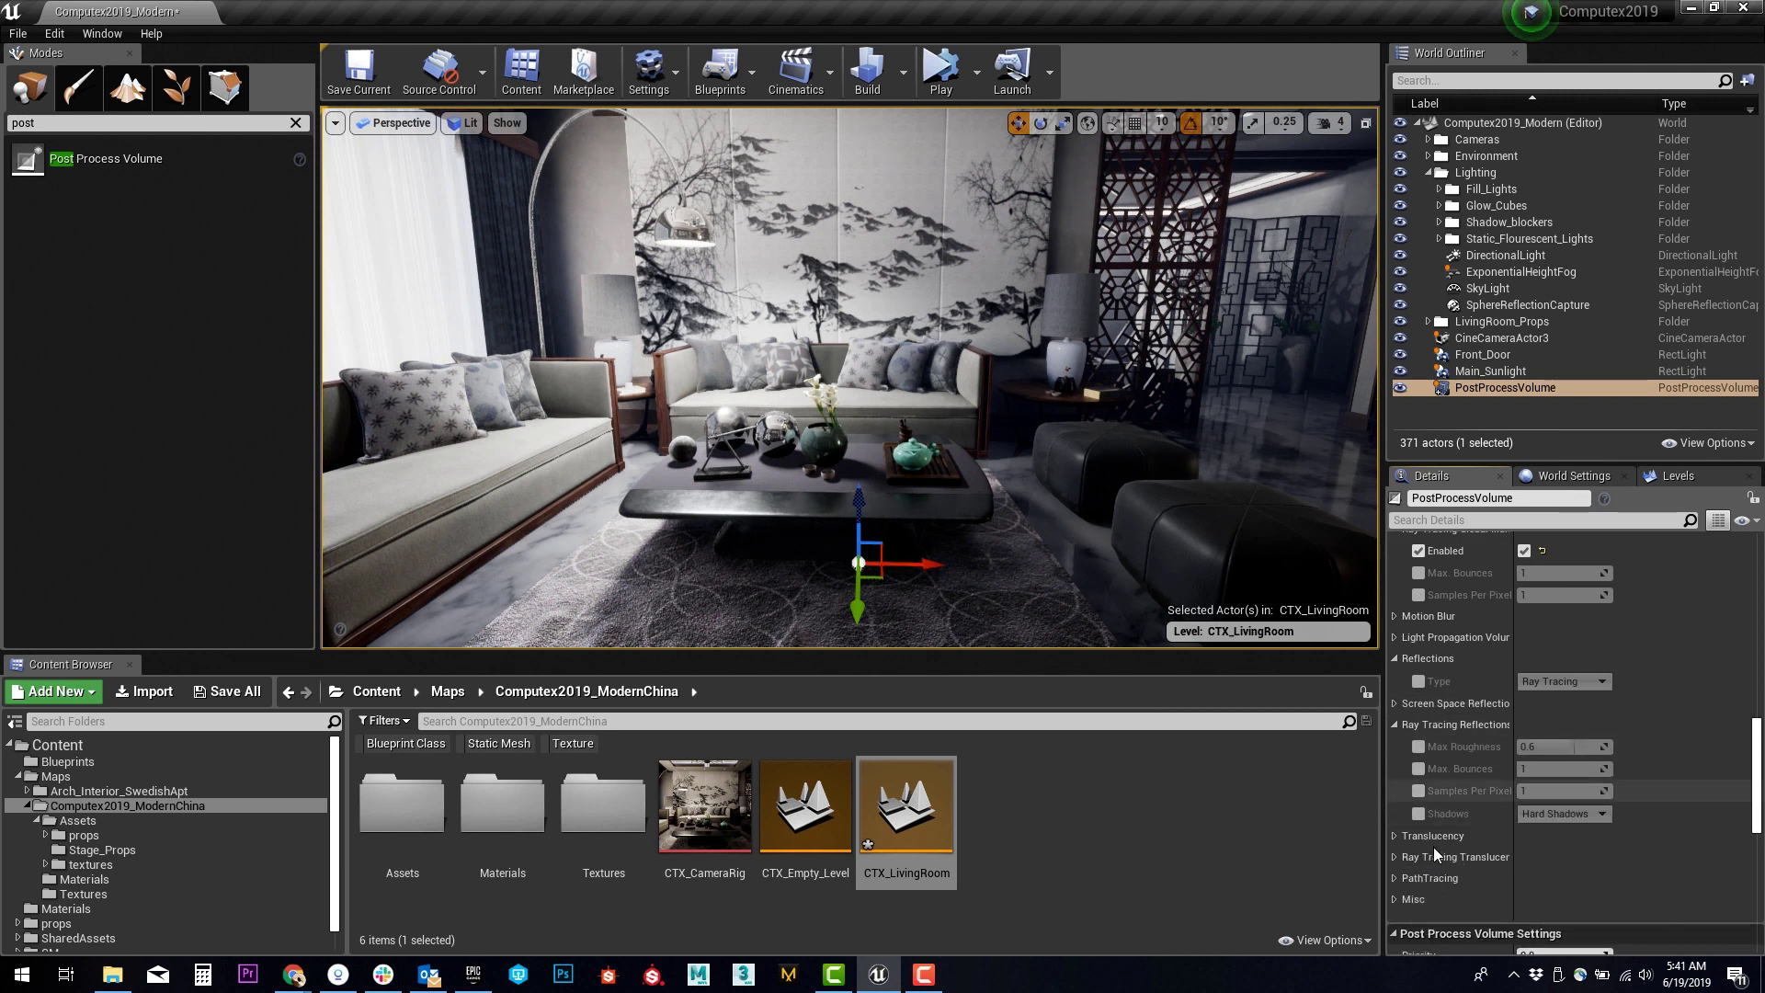
scroll(1397, 832, "down", 2)
left_click(1394, 798)
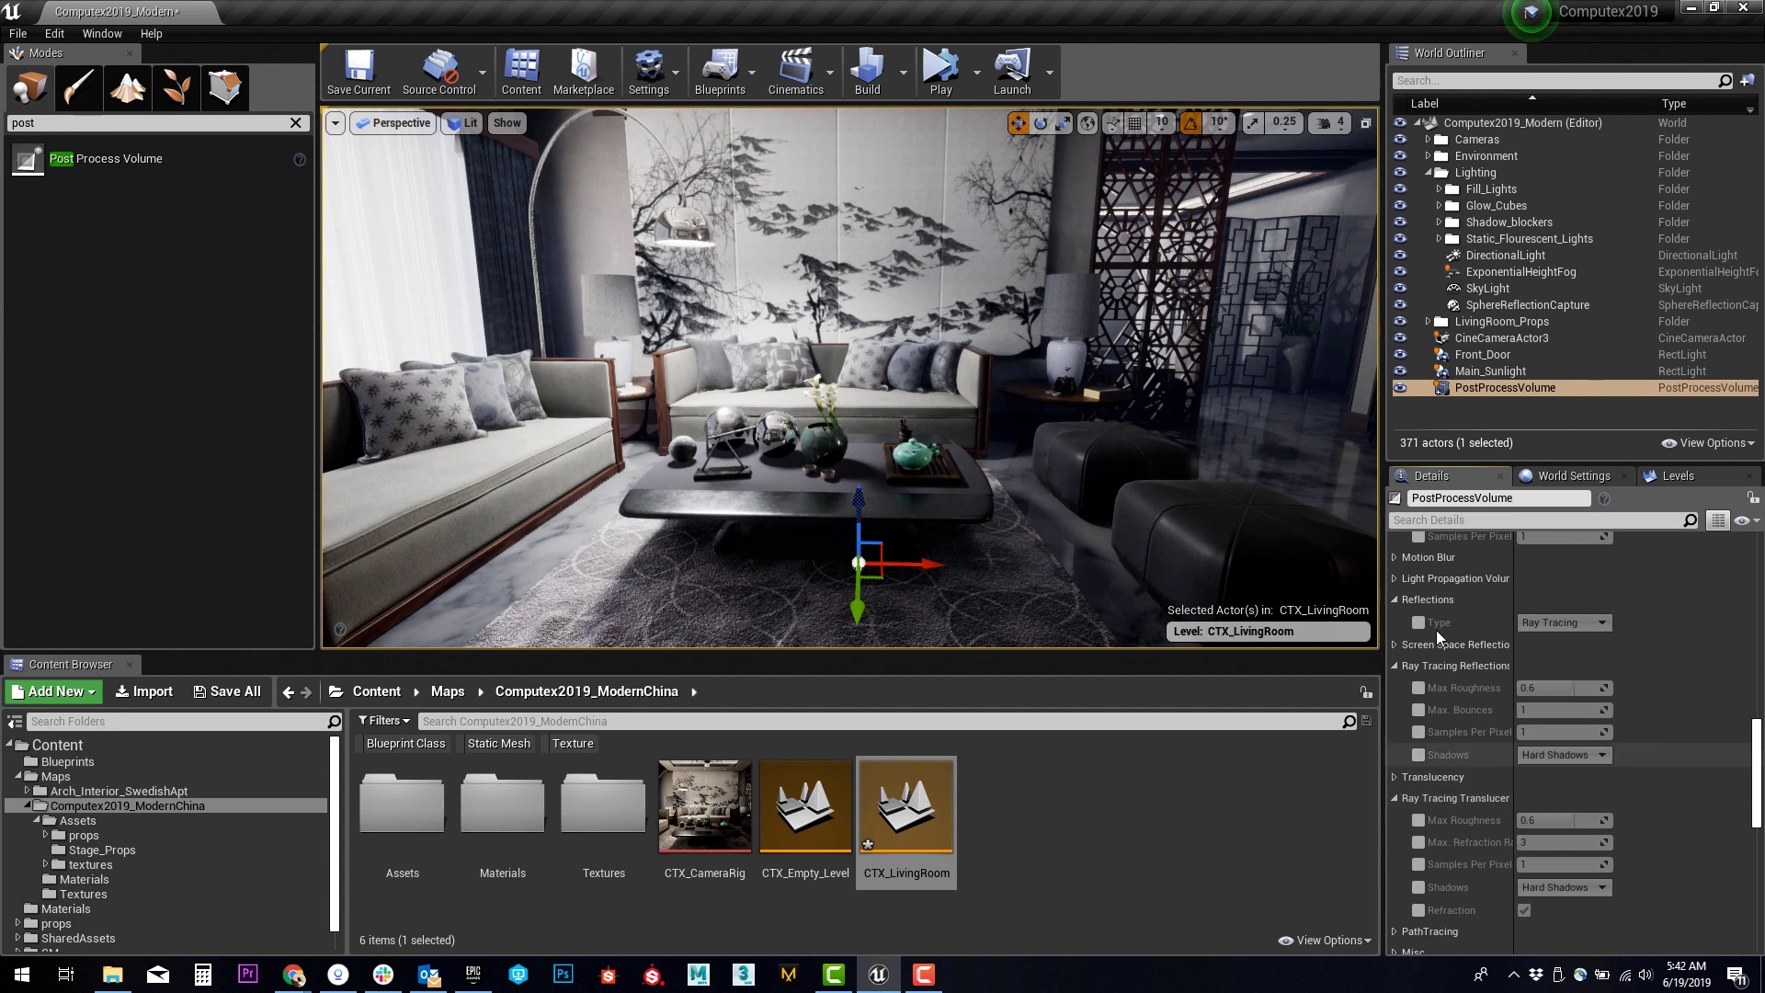
left_click(1418, 754)
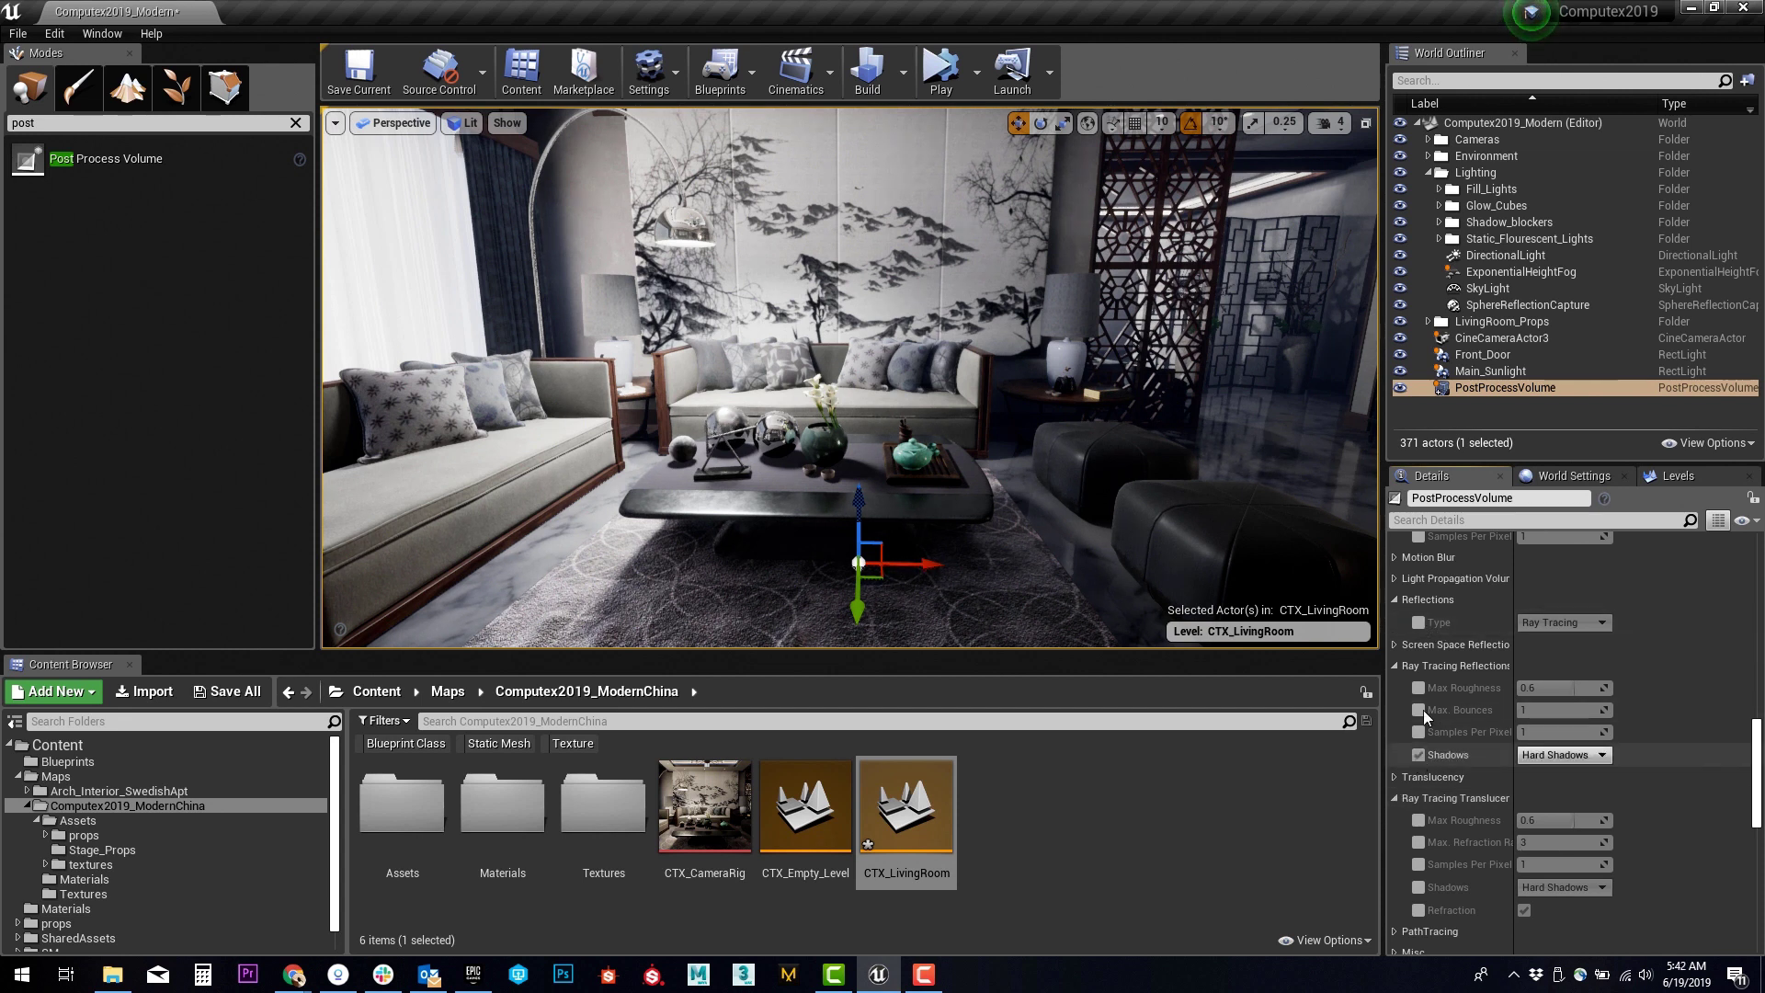
left_click(1557, 754)
left_click(1548, 796)
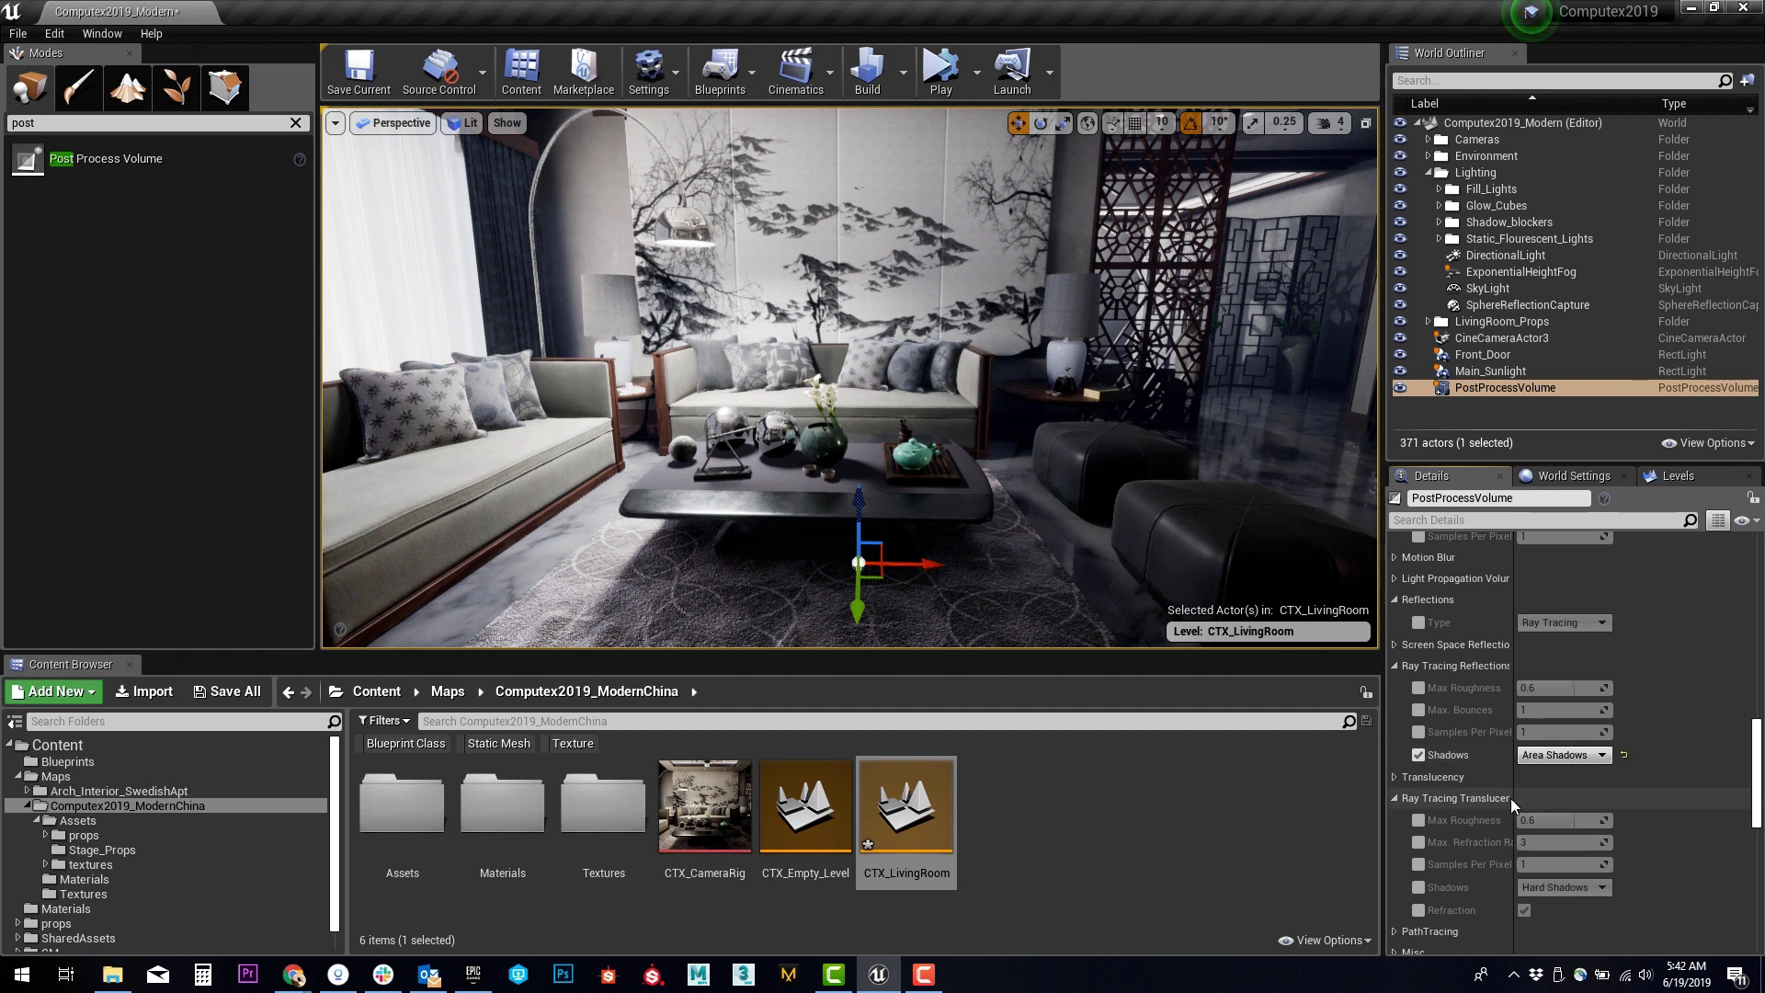
- Override ray-traced translucency shadows and set them to Area Shadows
scroll(1486, 796, "down", 1)
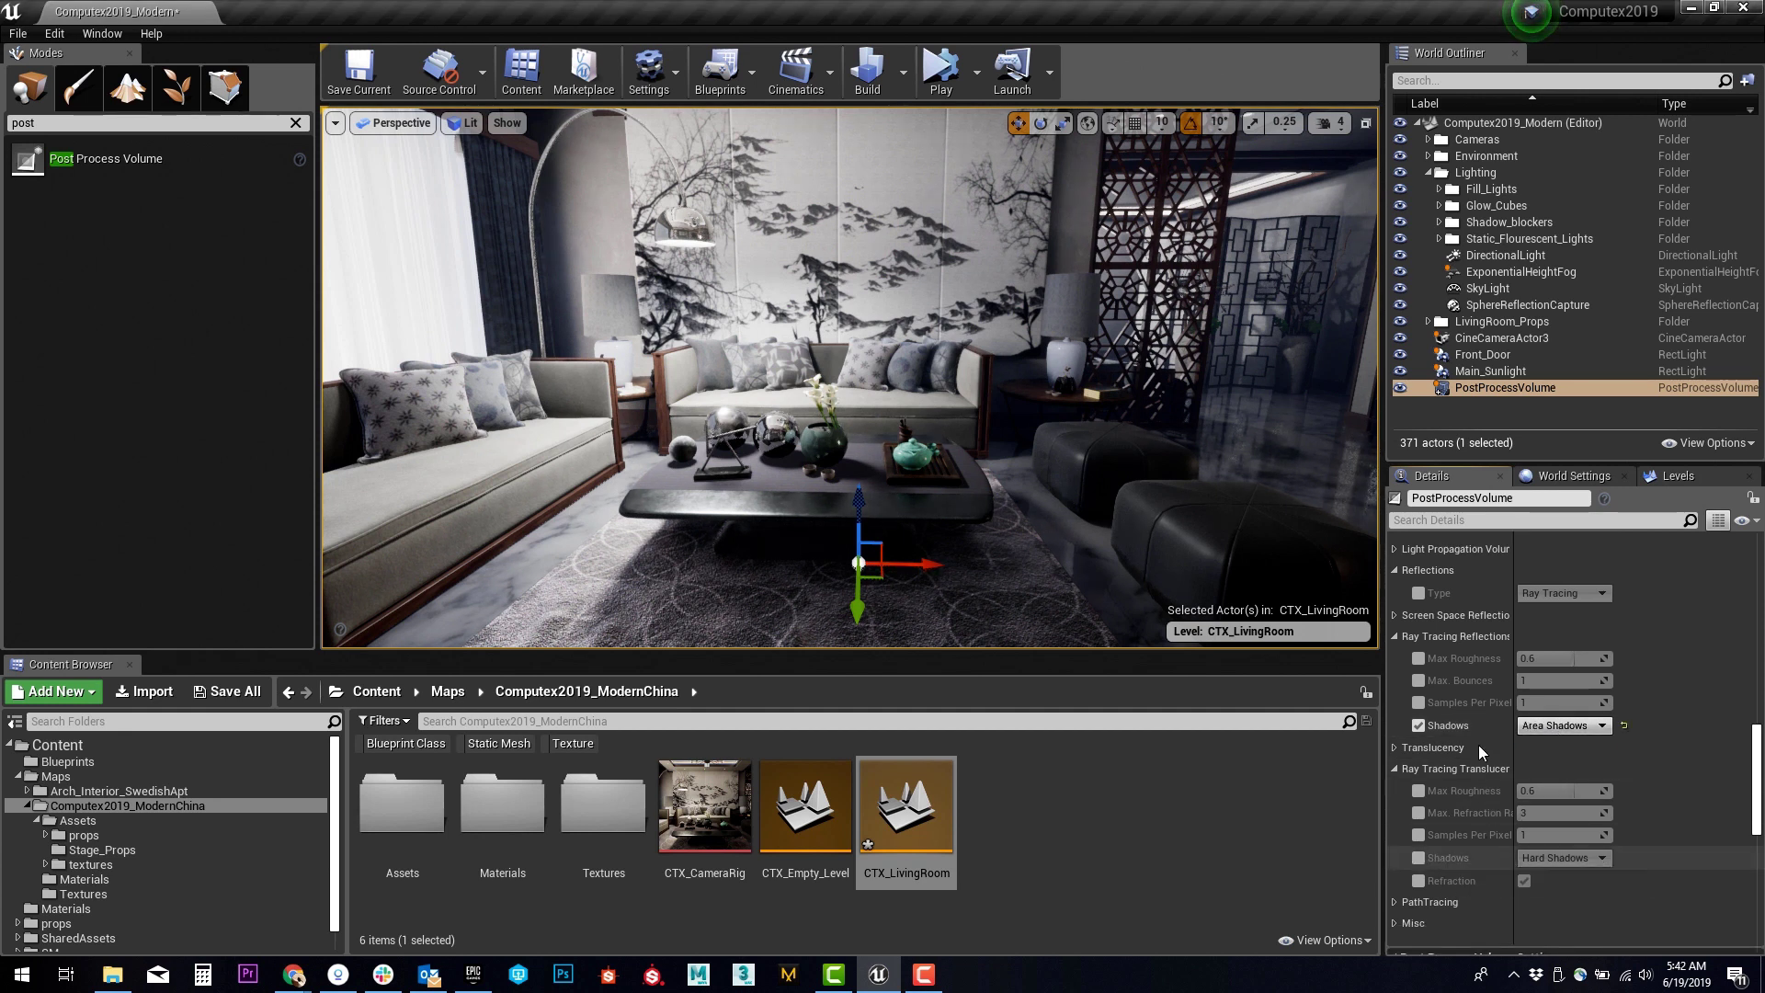
left_click(1419, 858)
left_click(1579, 862)
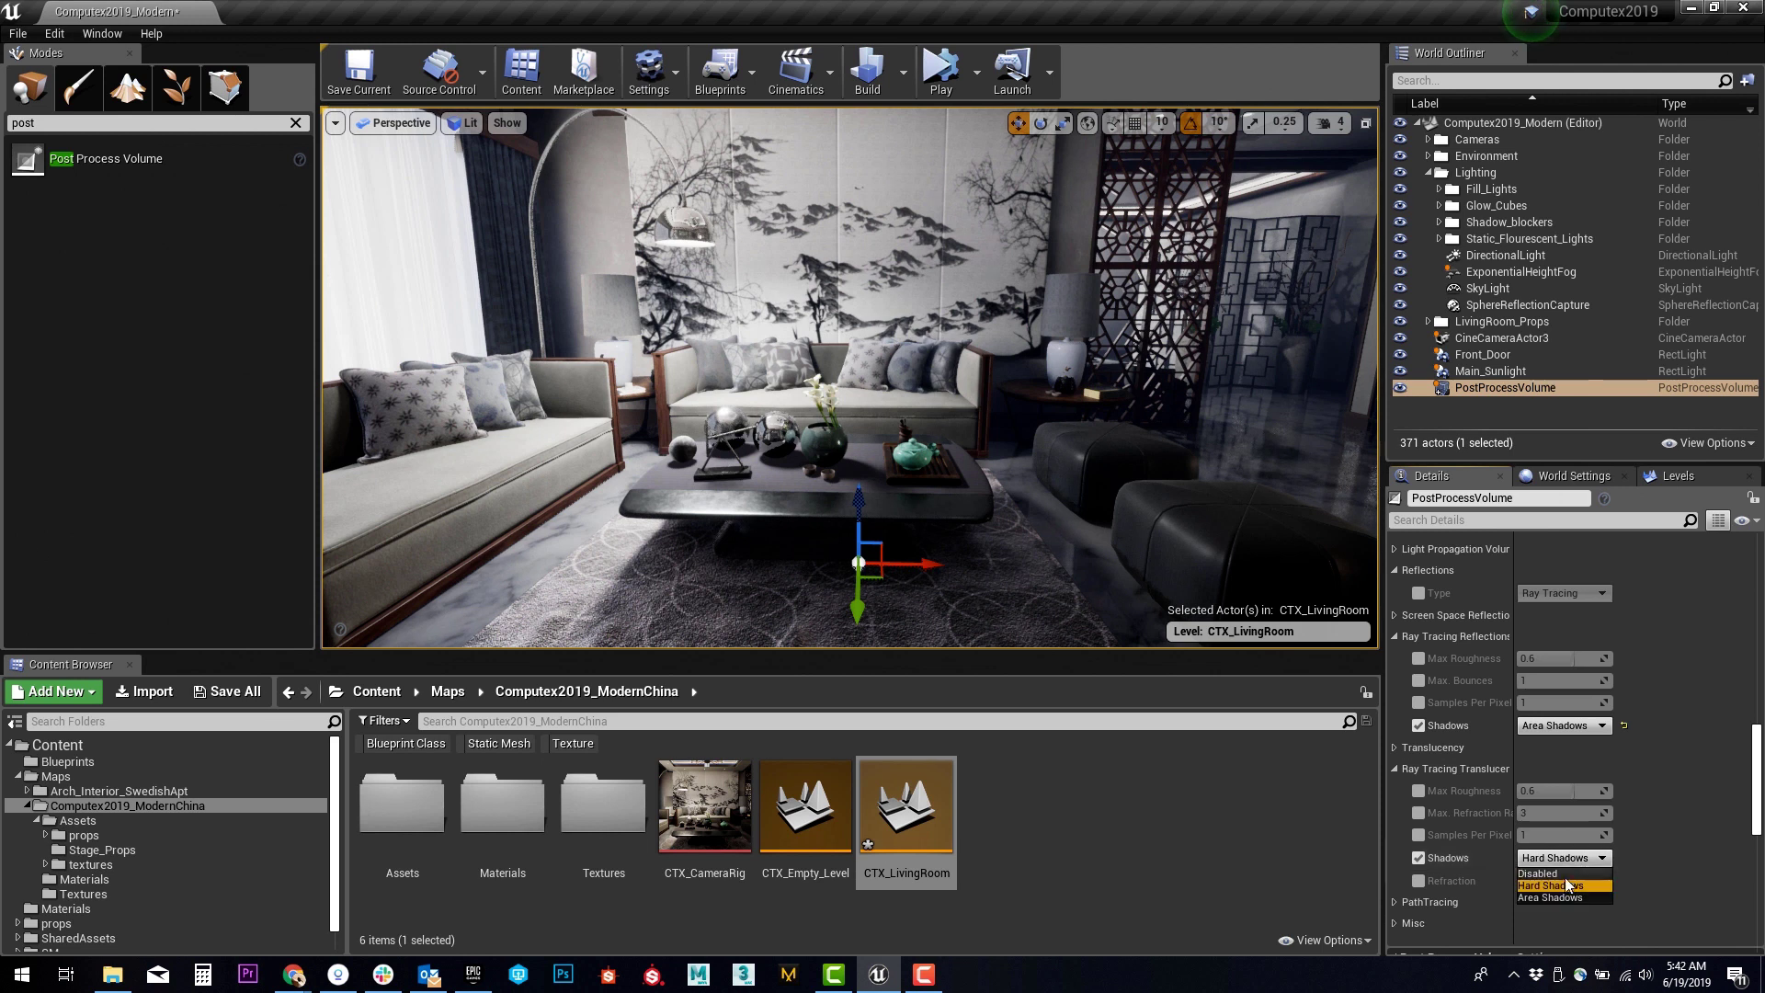
left_click(1550, 896)
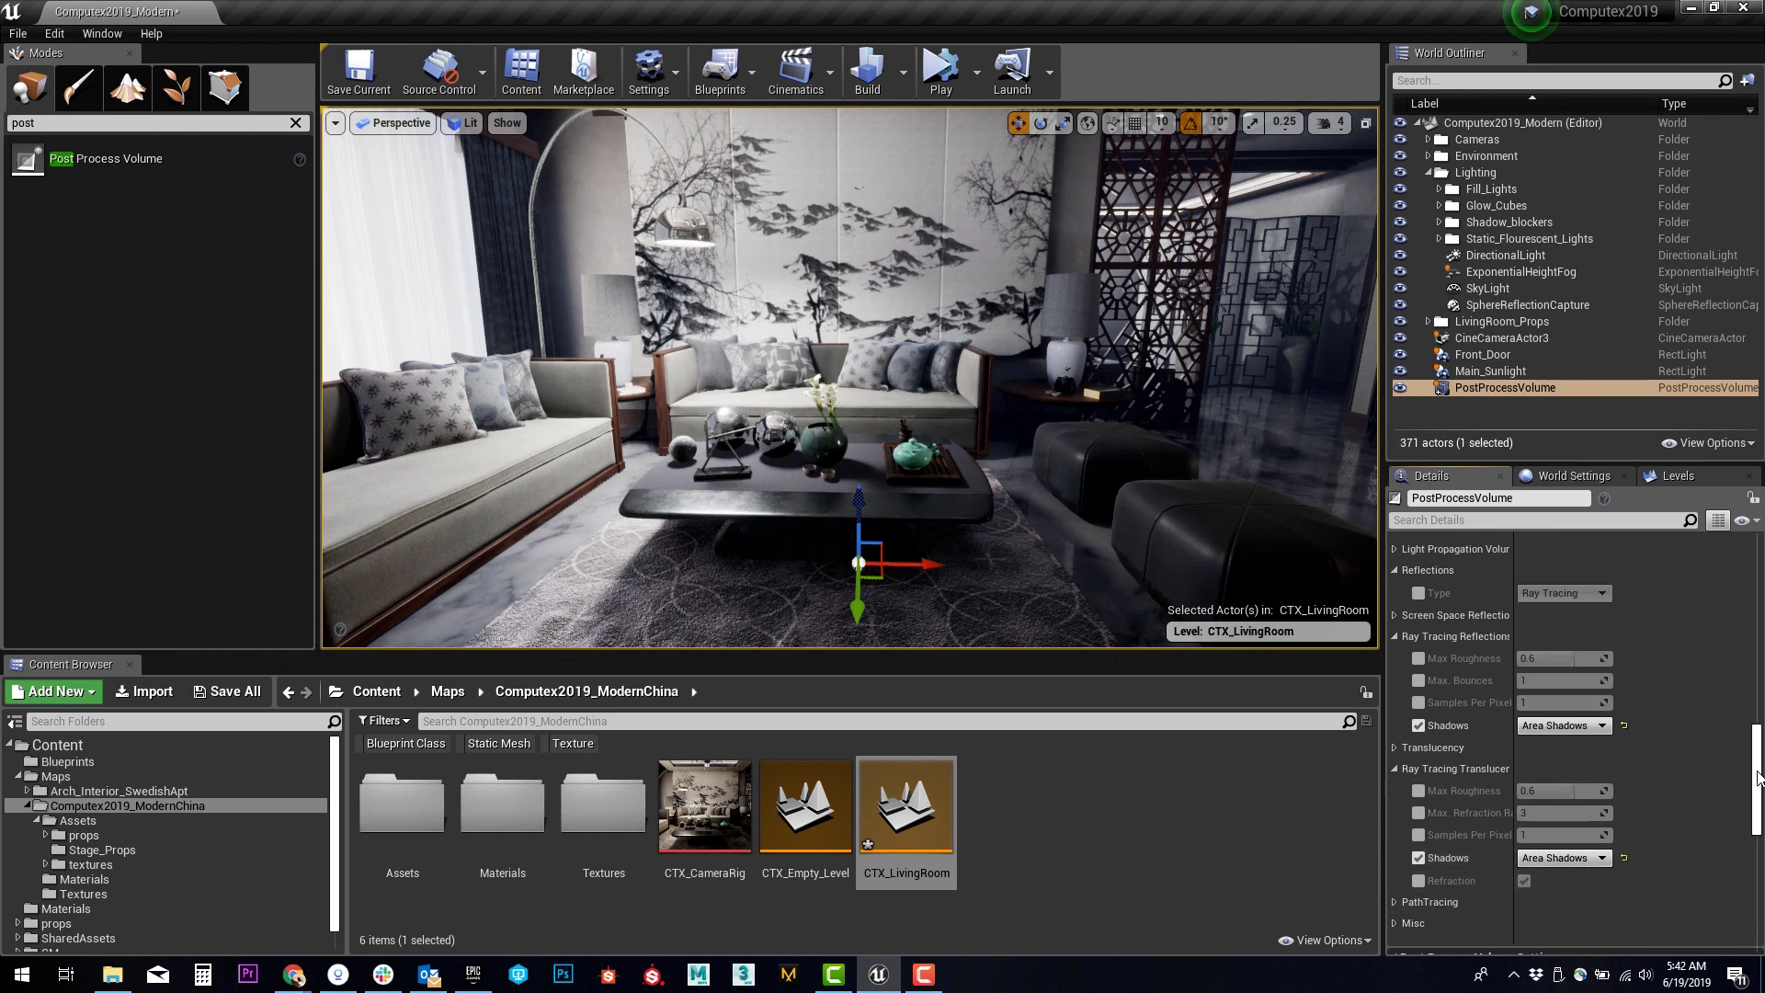
- Expand the Ray Tracing Ambient Occlusion settings in the Details panel
scroll(1746, 744, "up", 5)
scroll(1747, 736, "up", 3)
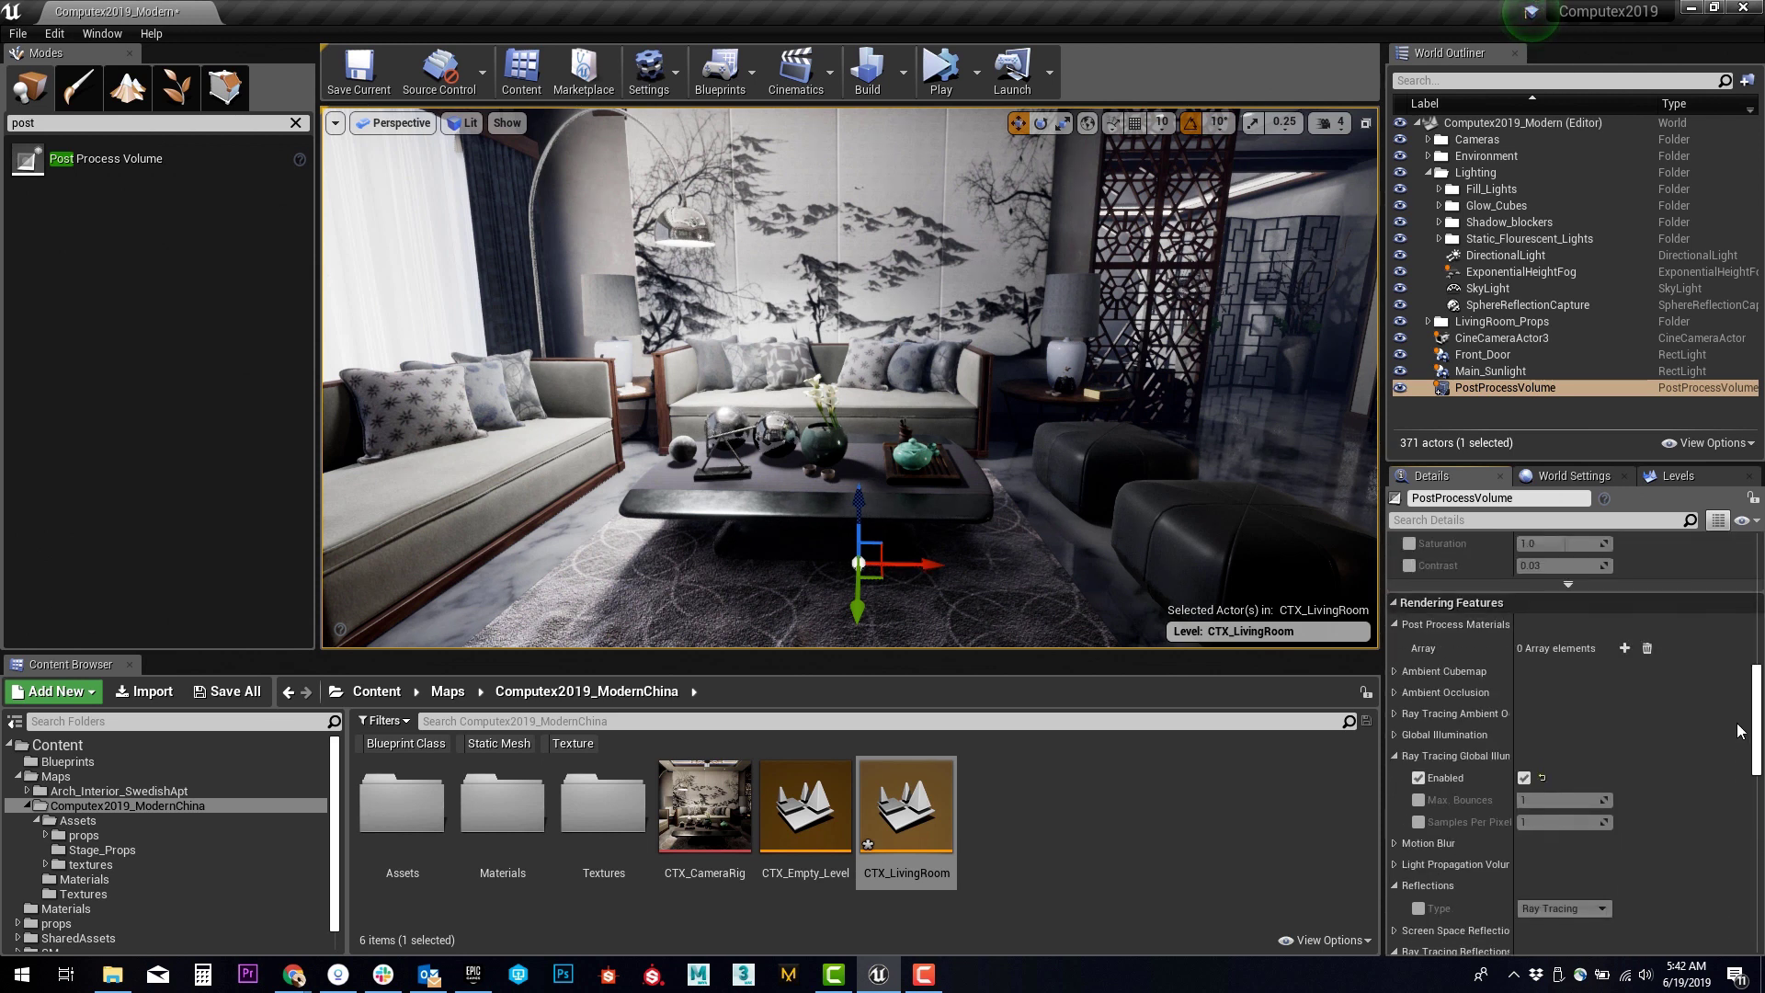
scroll(1737, 722, "down", 8)
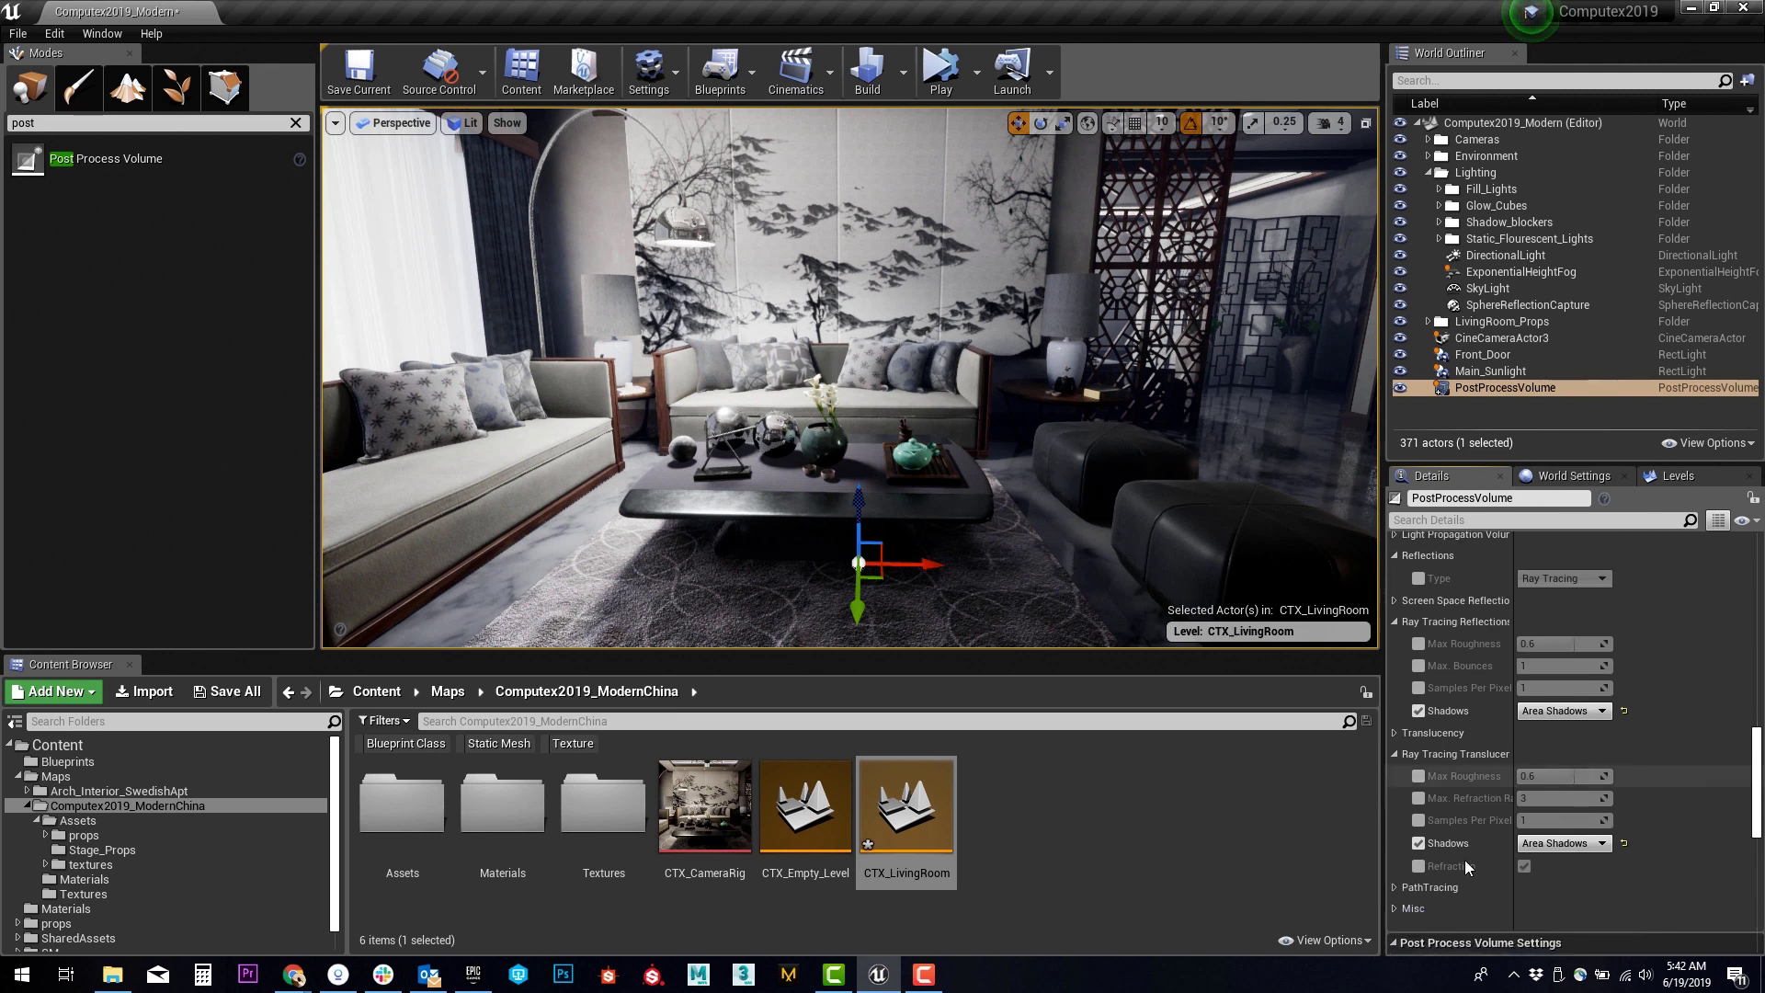
scroll(1441, 825, "up", 4)
scroll(1440, 825, "up", 4)
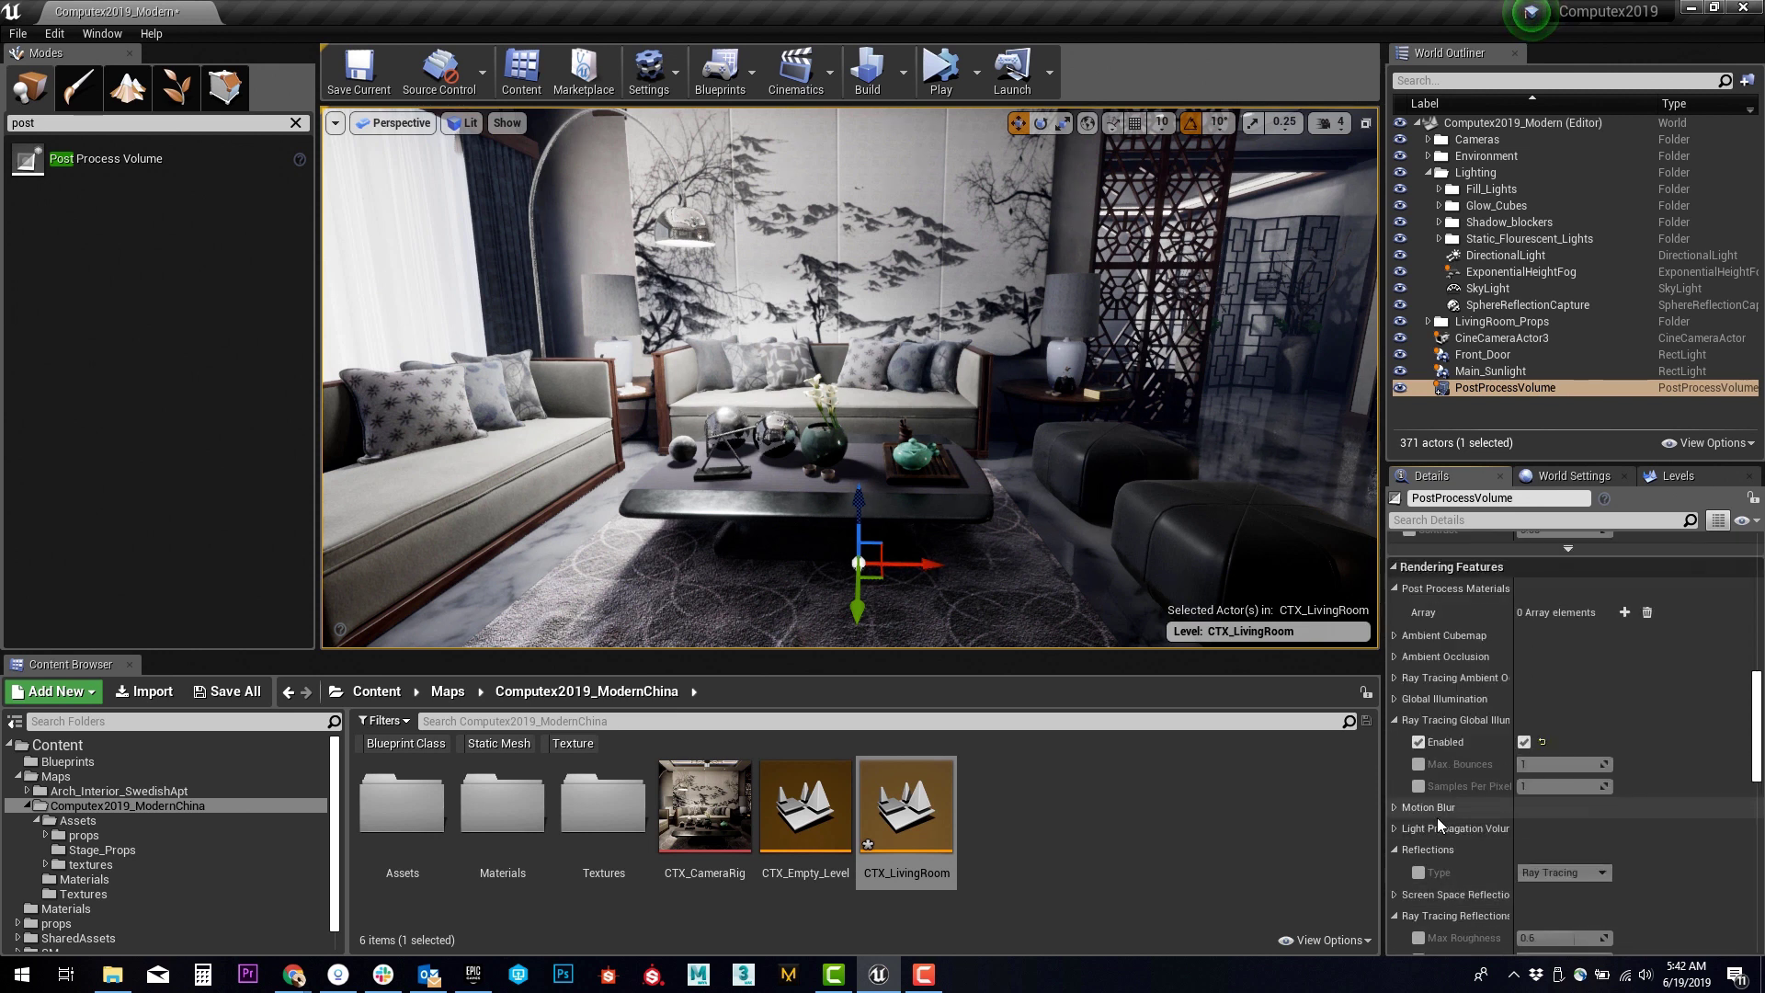
left_click(1393, 707)
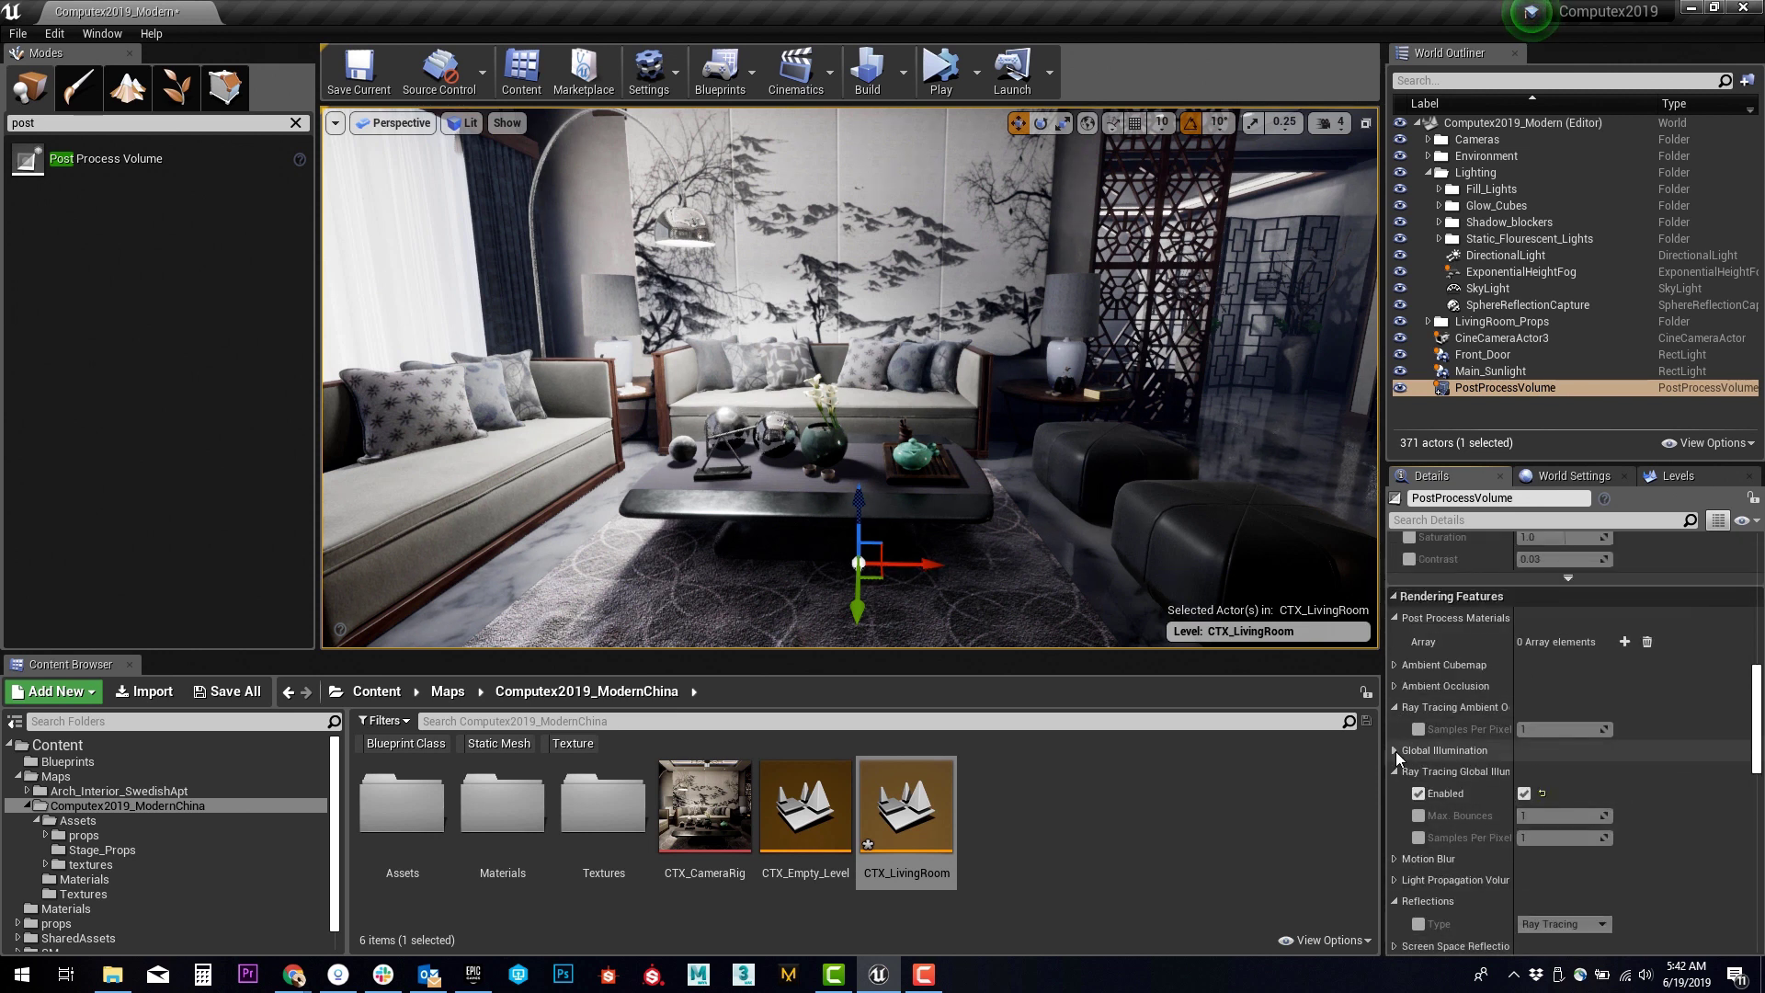
scroll(1478, 737, "down", 6)
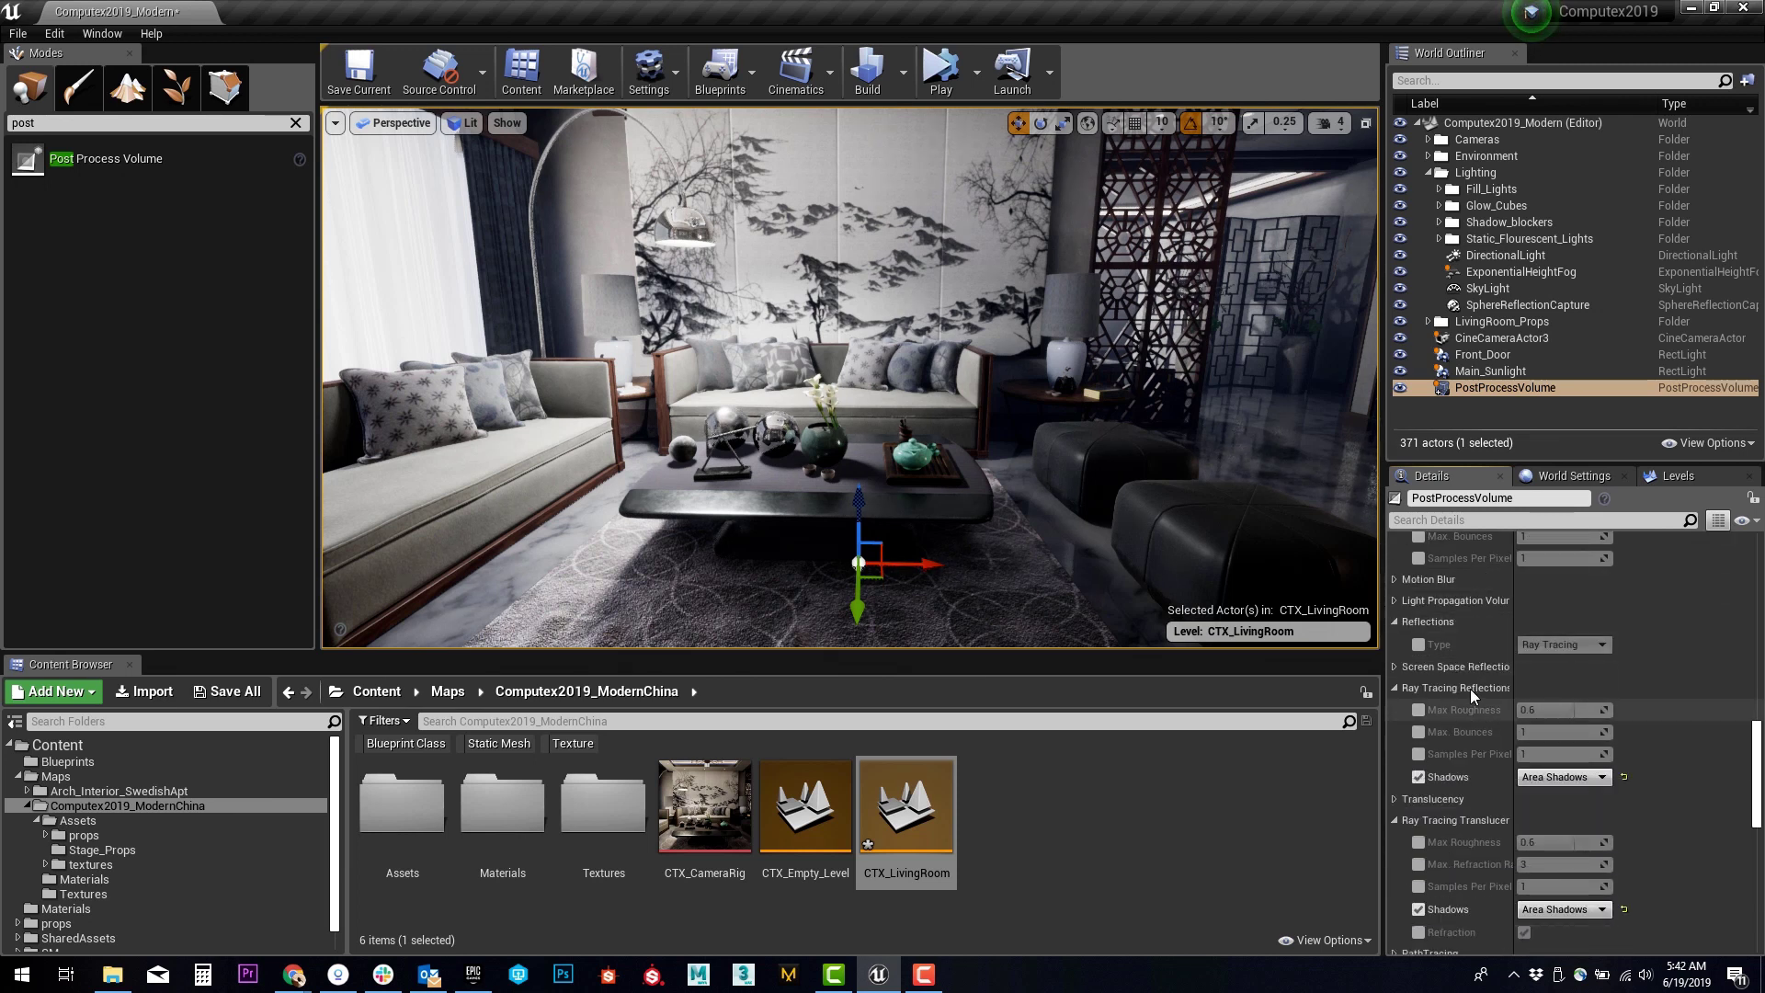
- Override reflection Max Roughness at about 0.387 and enable the Max. Bounces override
left_click(1420, 709)
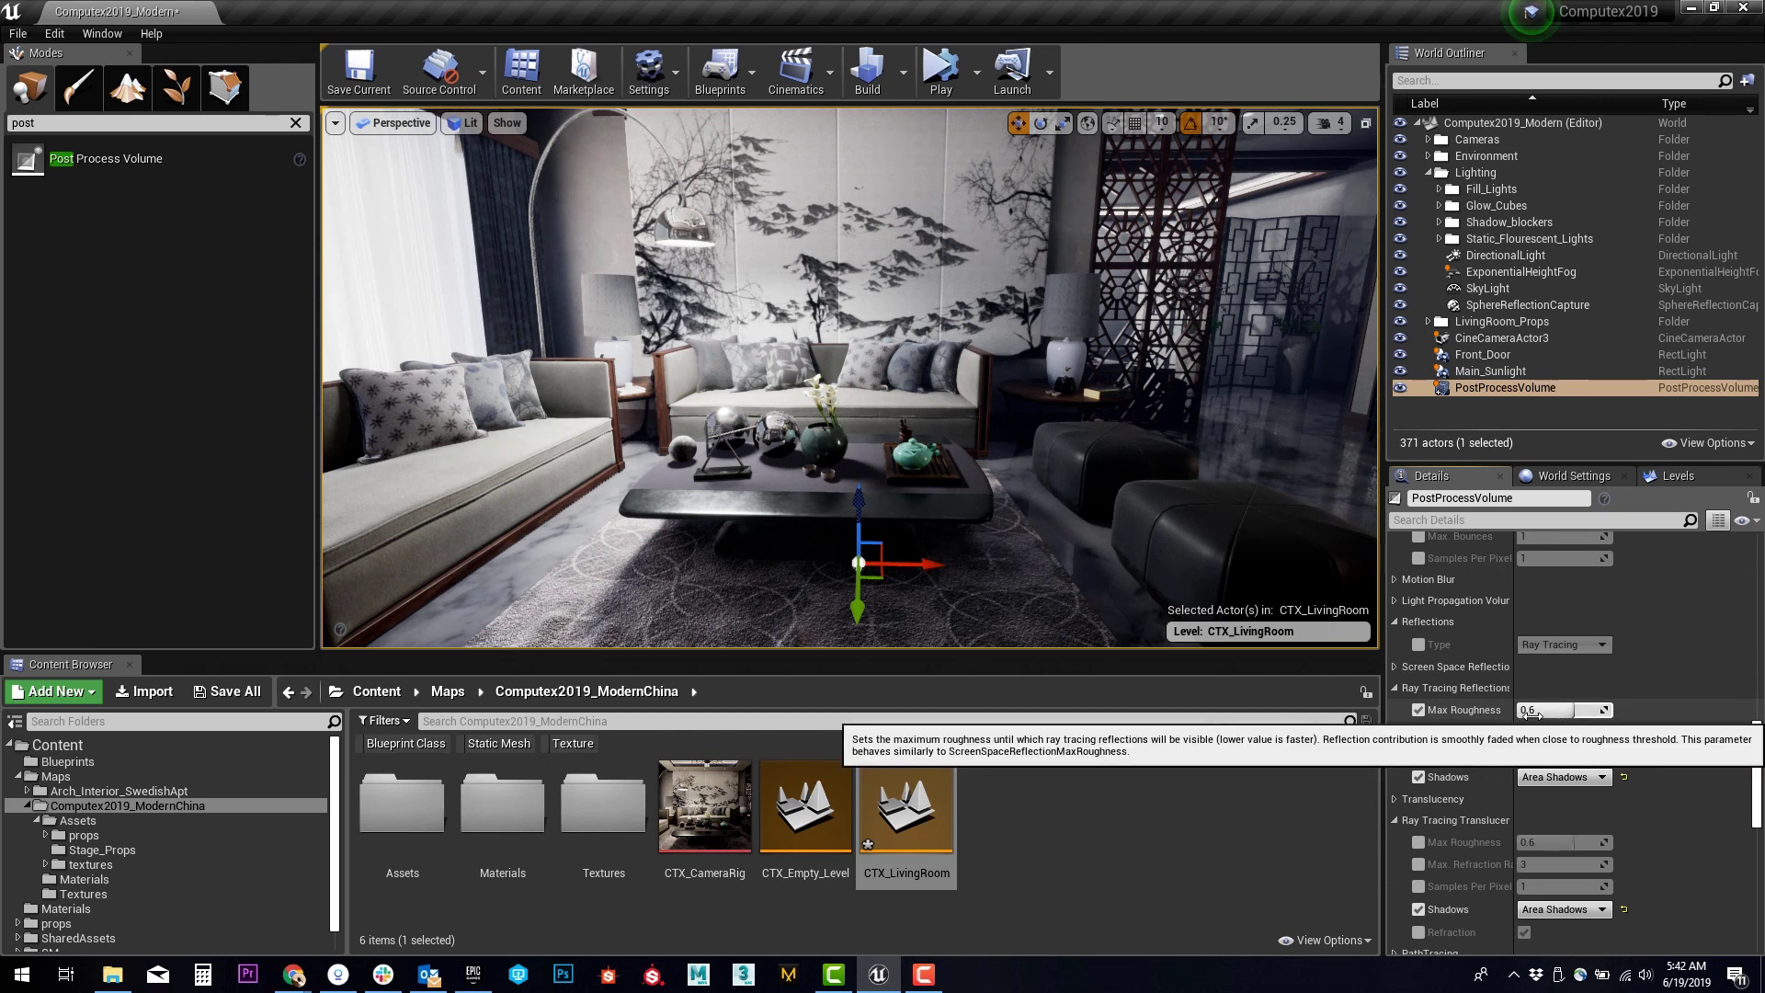
left_click_drag(1539, 714, 1518, 710)
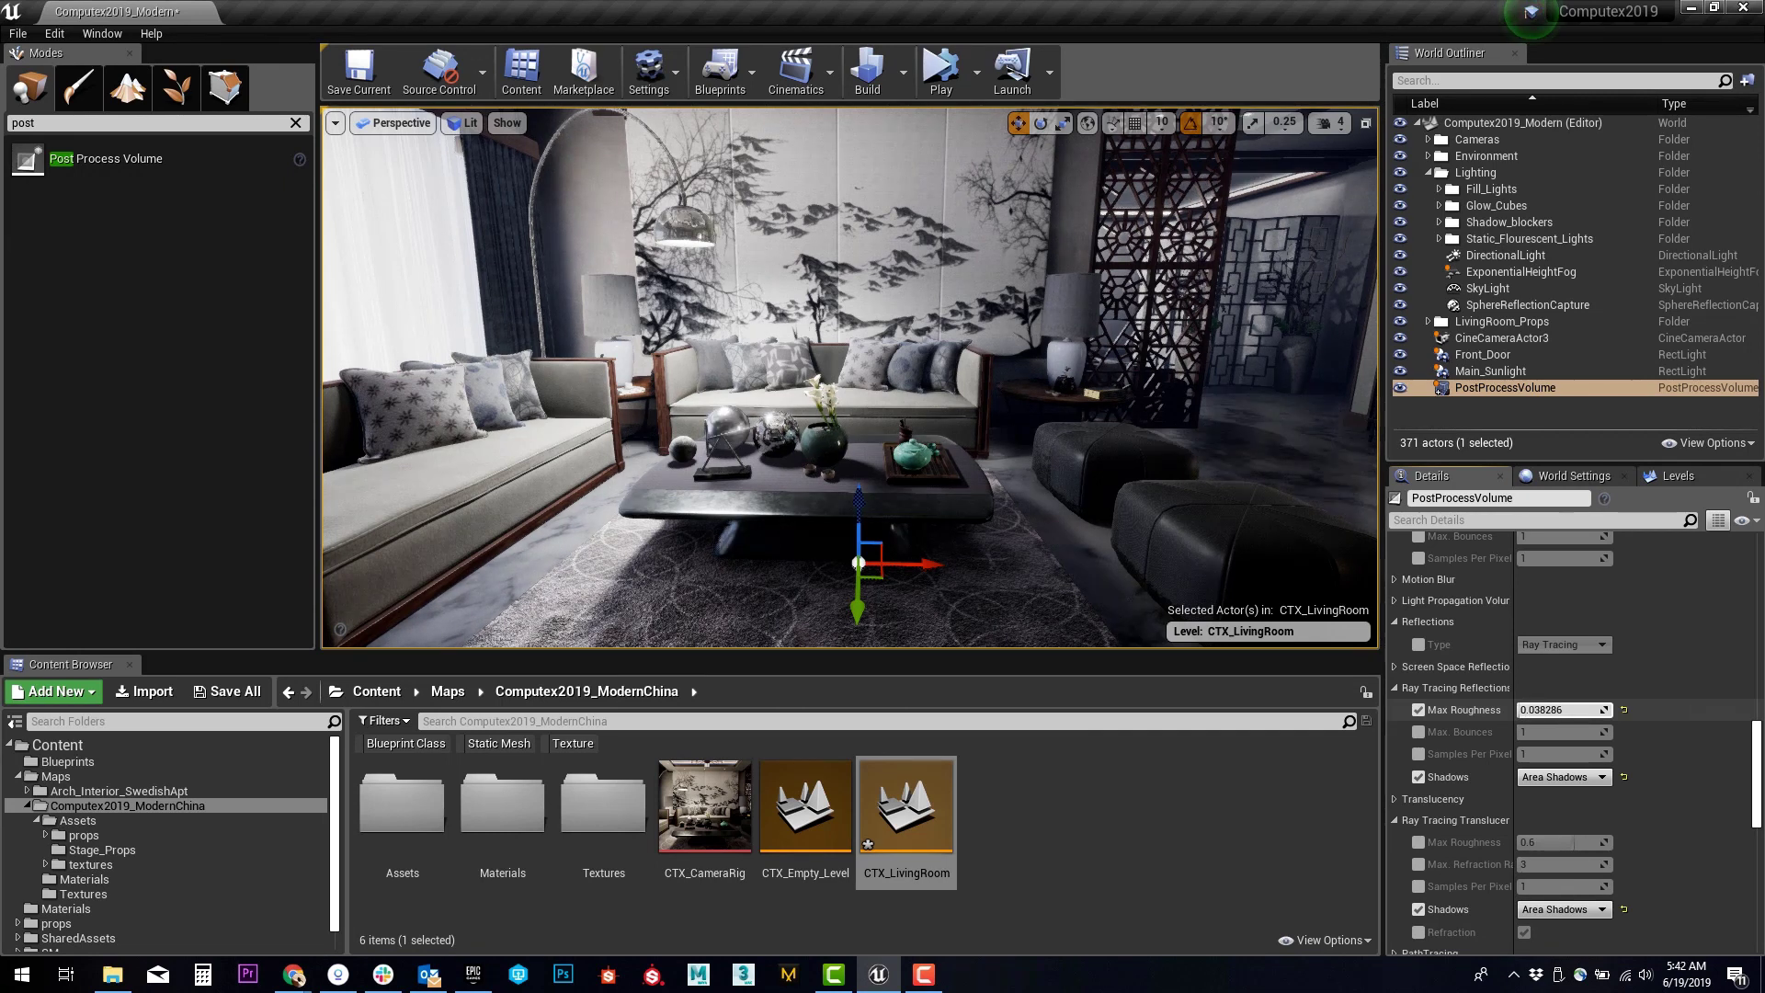
left_click_drag(1519, 711, 1536, 711)
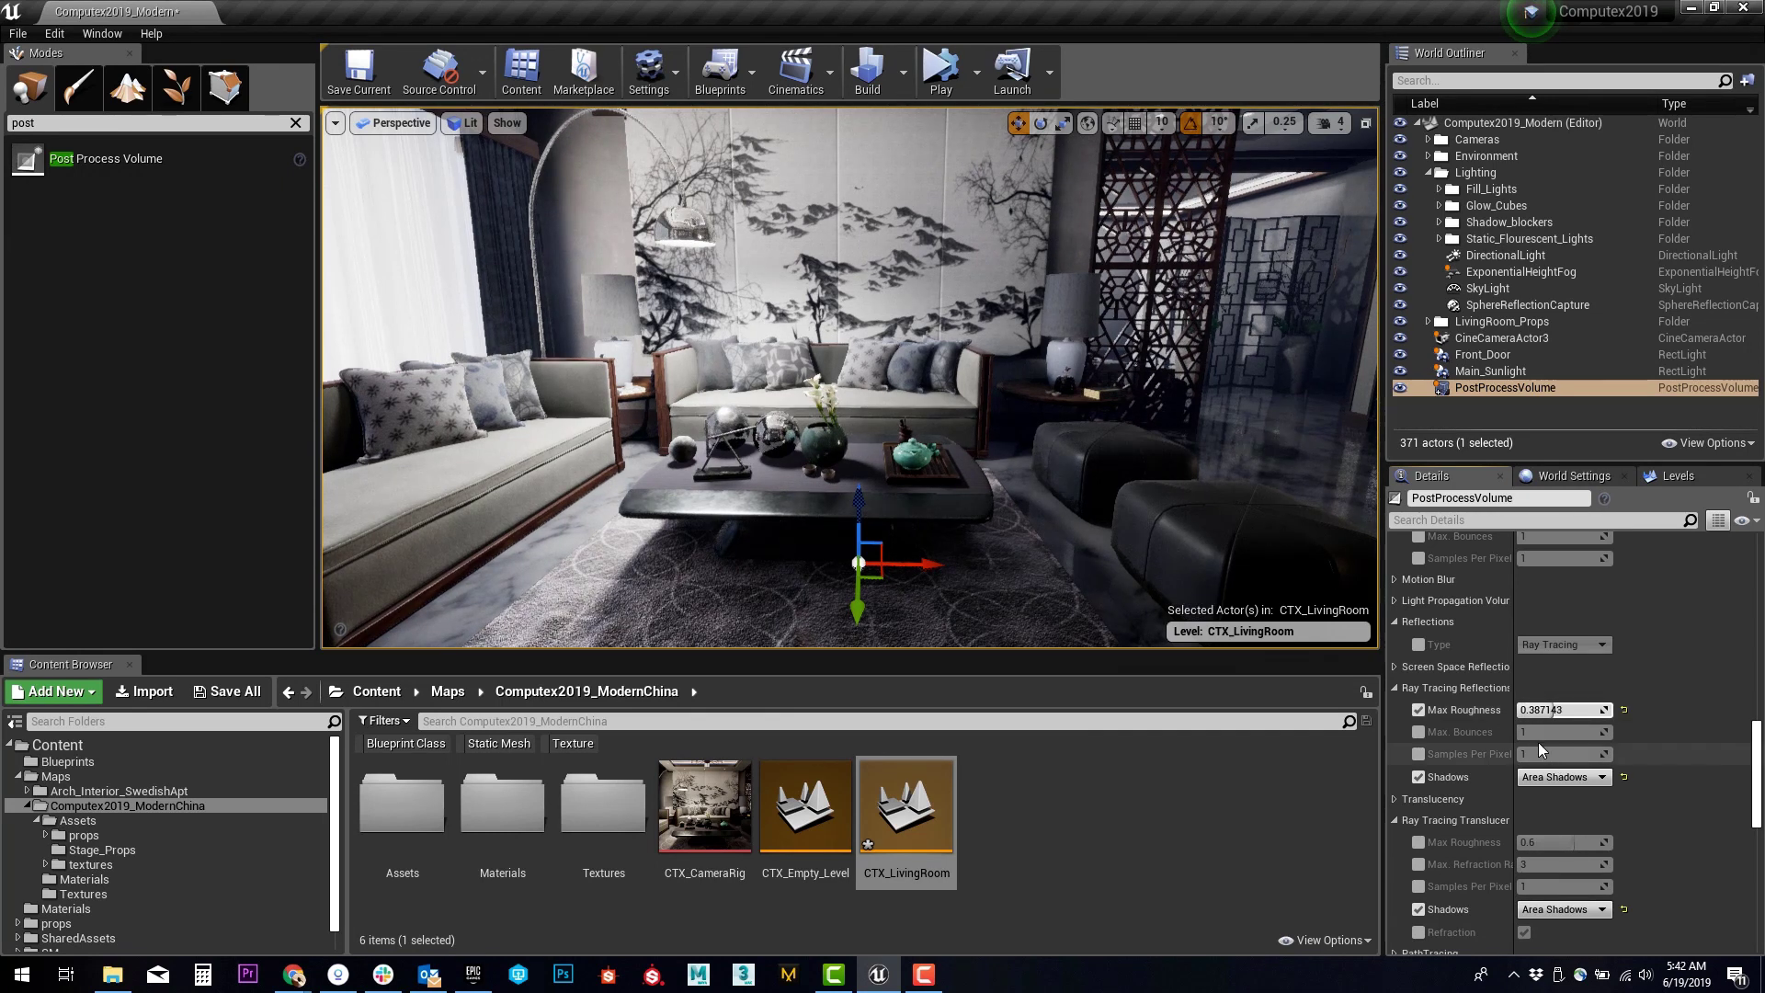
scroll(1436, 732, "down", 2)
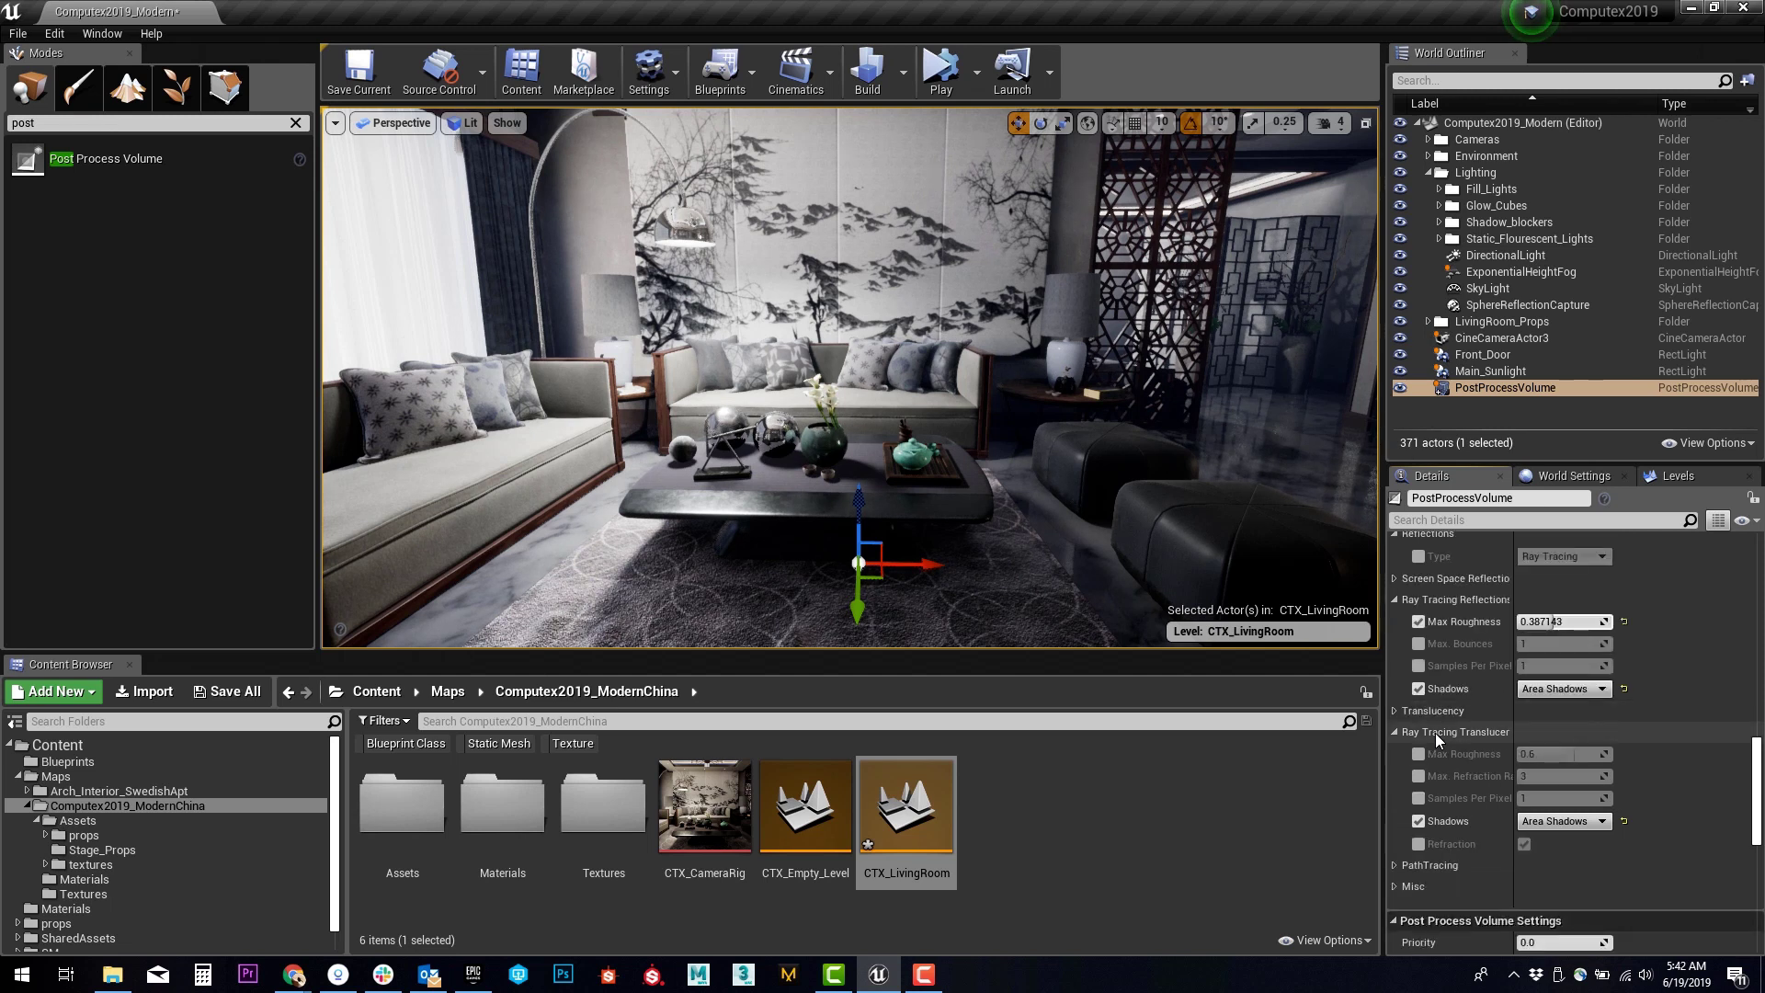
left_click(1417, 644)
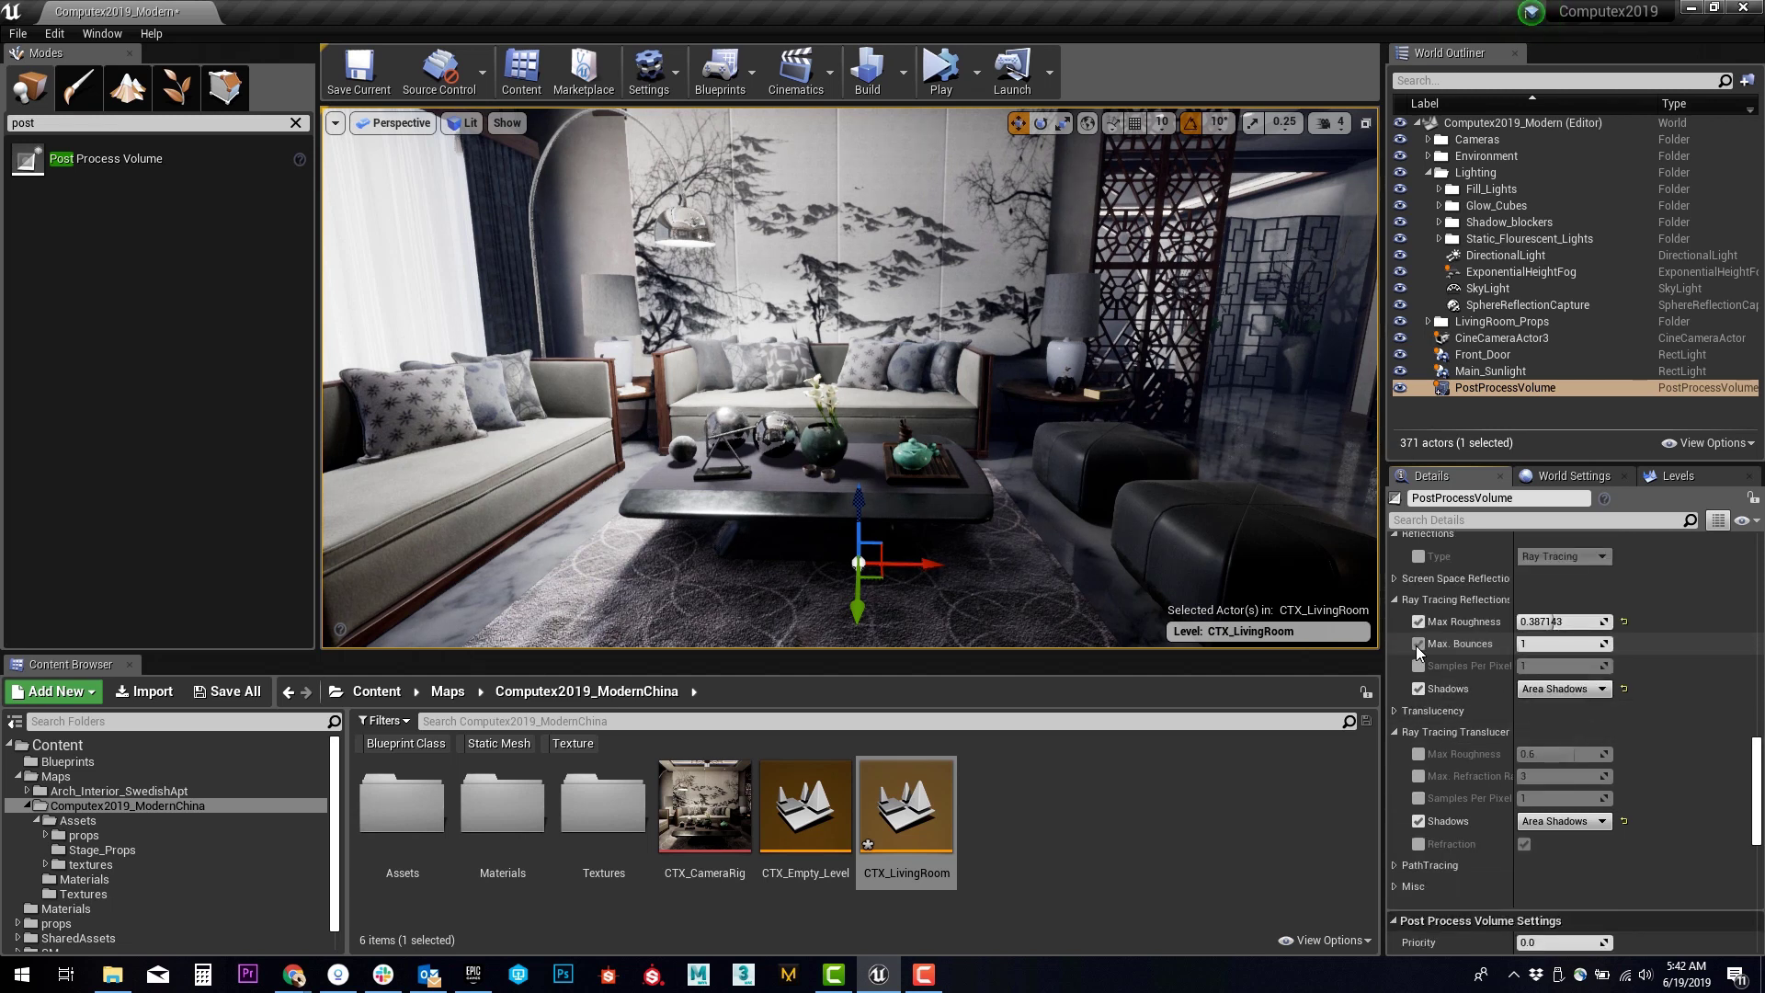
left_click(1538, 644)
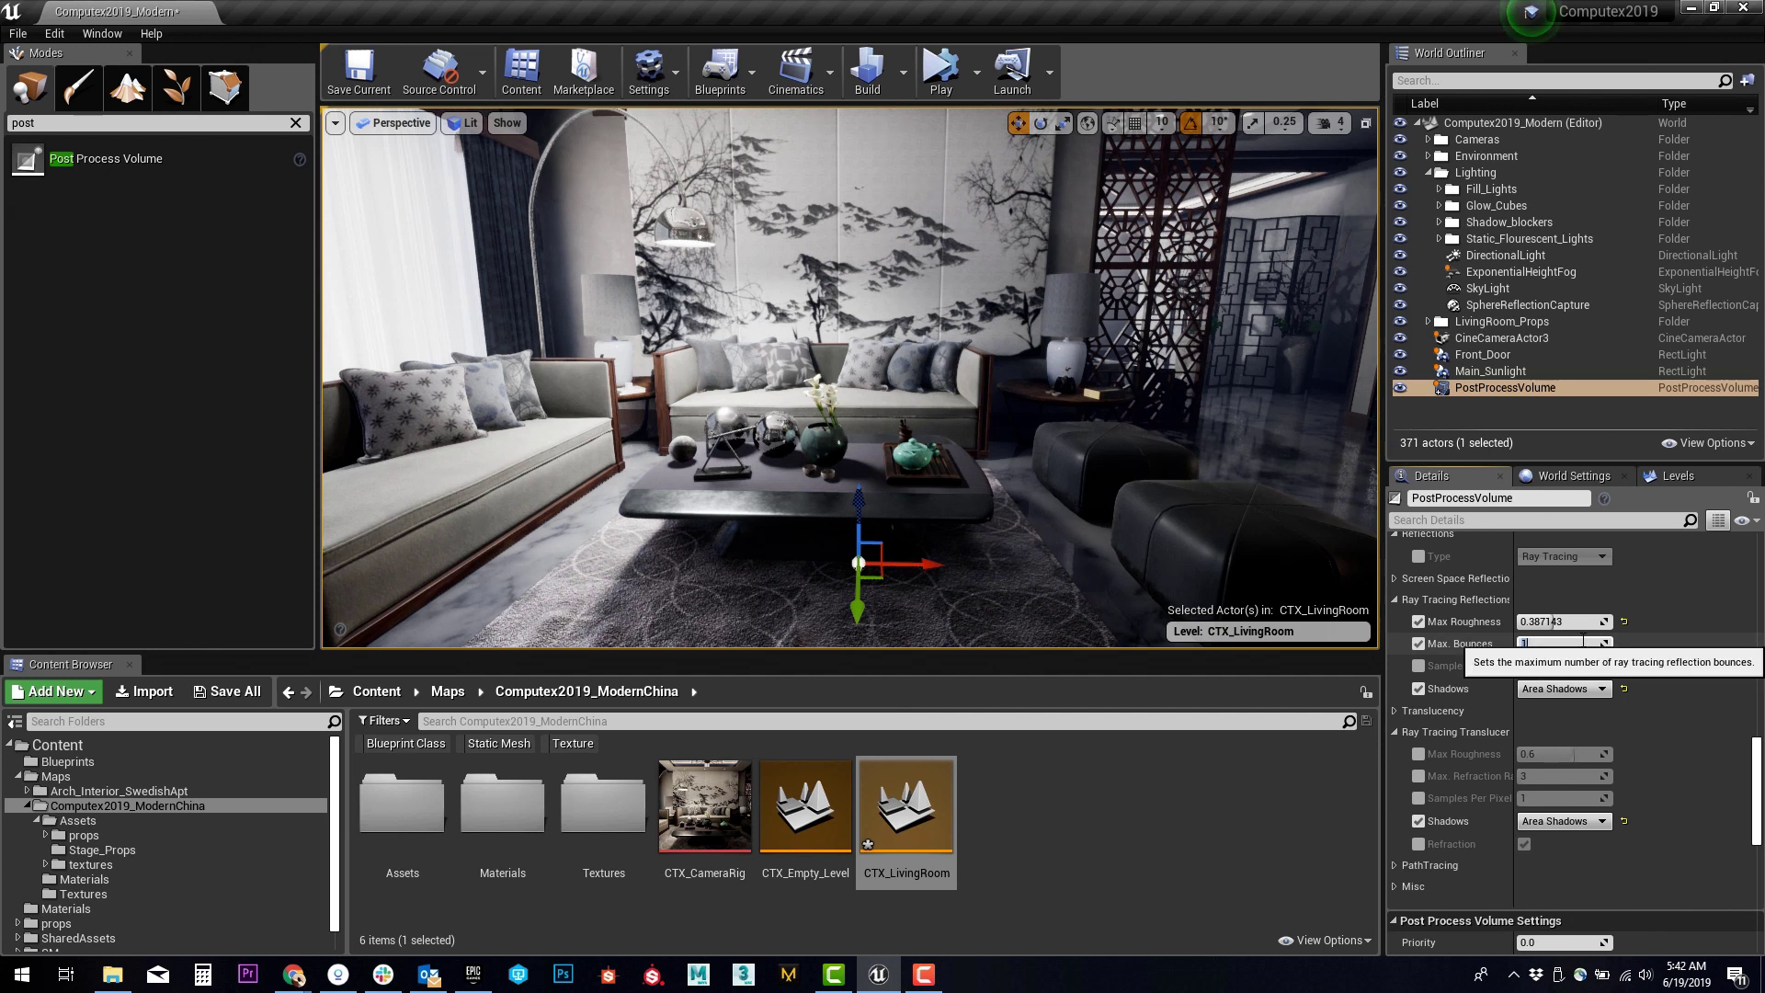